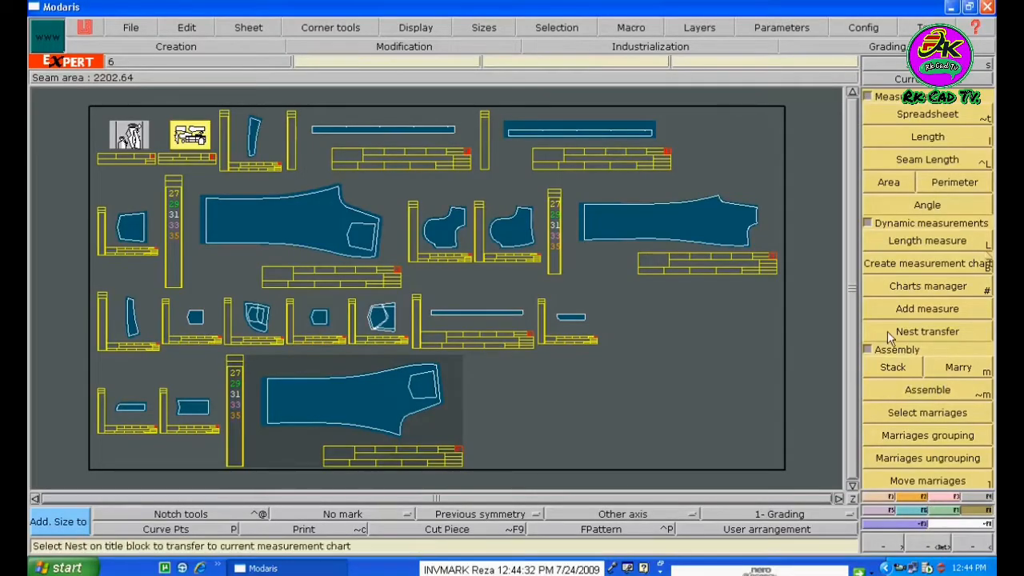
pyautogui.click(868, 222)
pyautogui.click(869, 236)
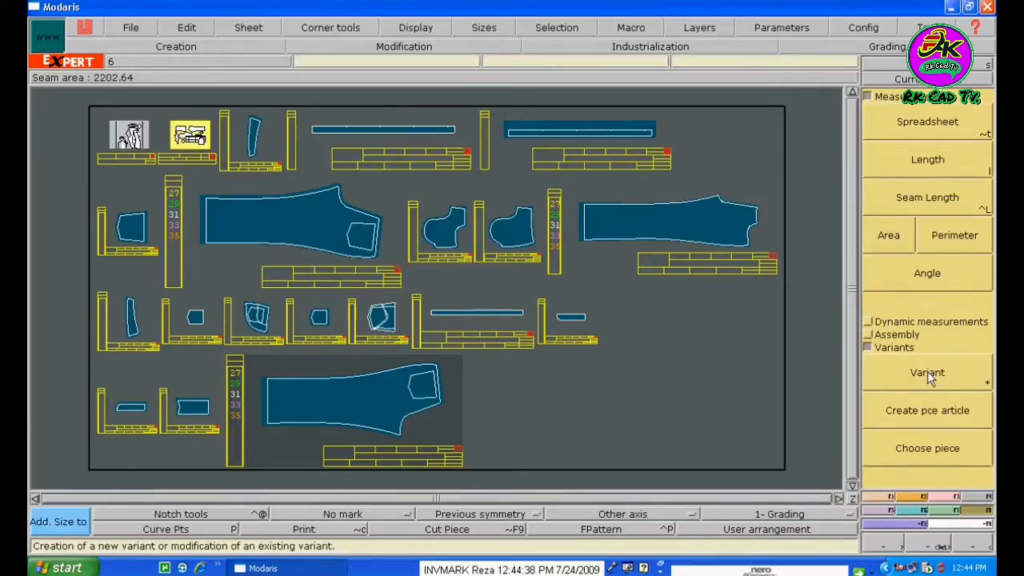
pyautogui.click(870, 321)
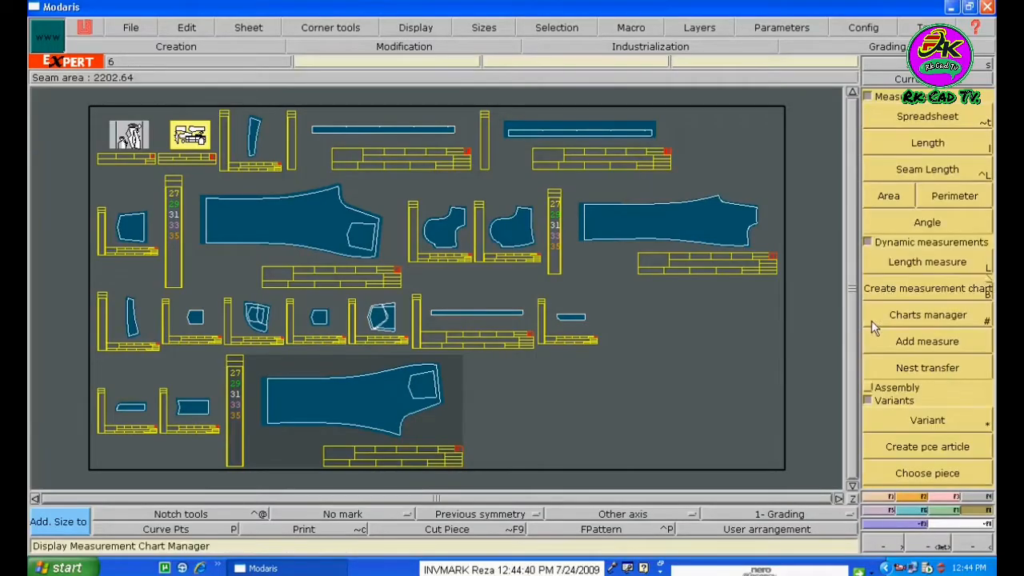
pyautogui.click(871, 390)
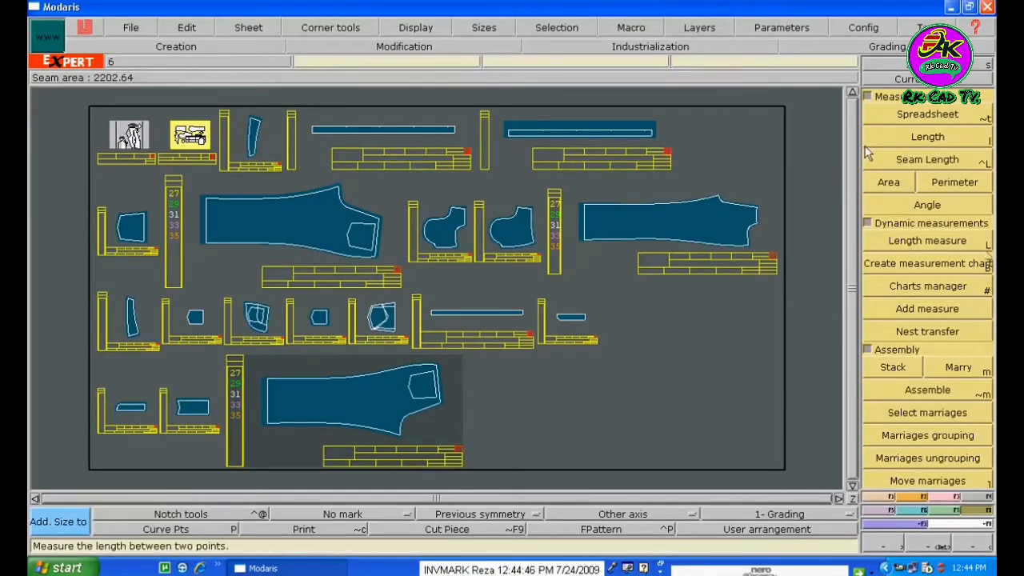
# Bring up the grading functions and display the nest of sizes 27 to 35 on the Front Cut1x2 pant piece
pyautogui.click(902, 524)
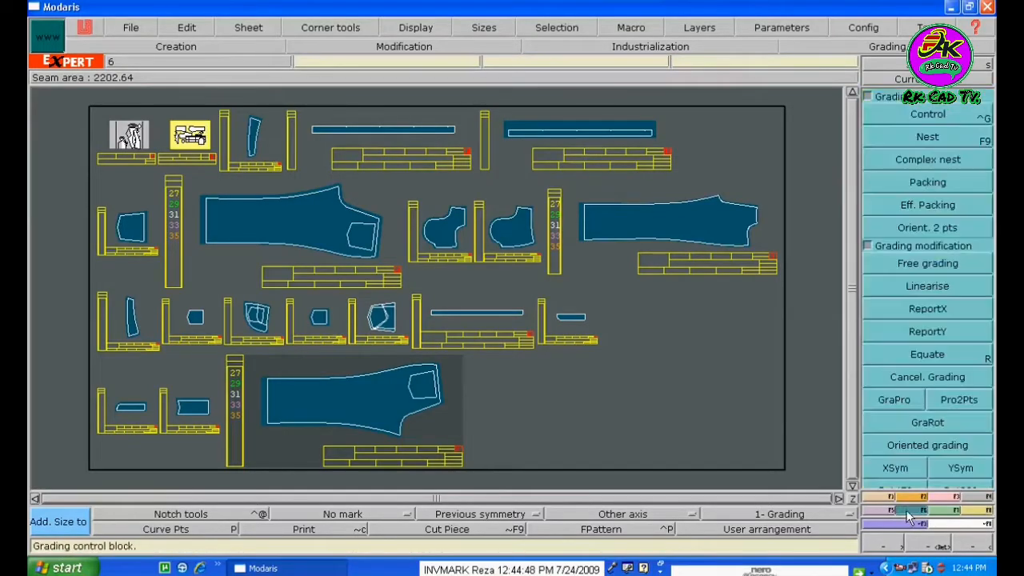
pyautogui.click(803, 196)
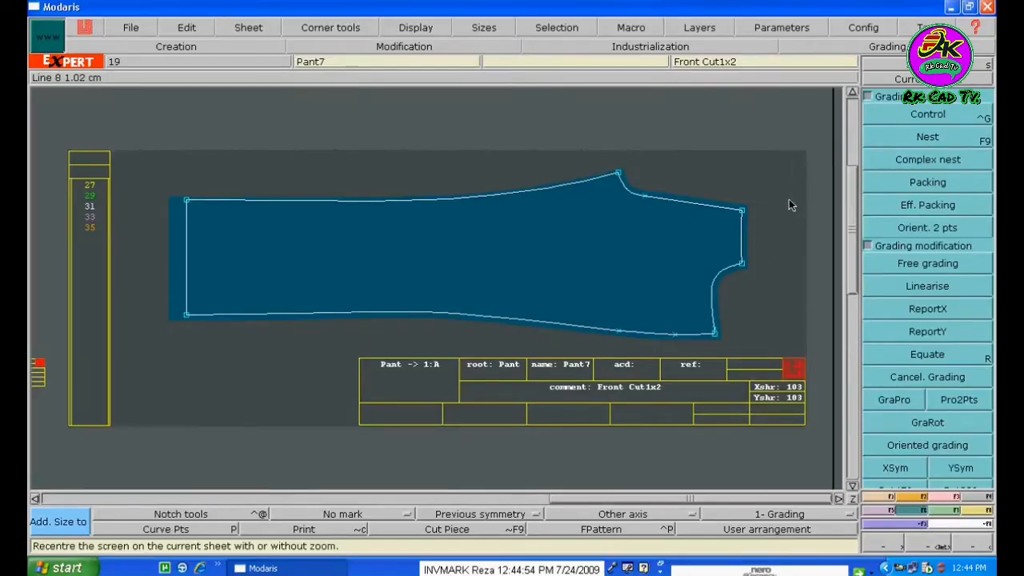
pyautogui.press('F9')
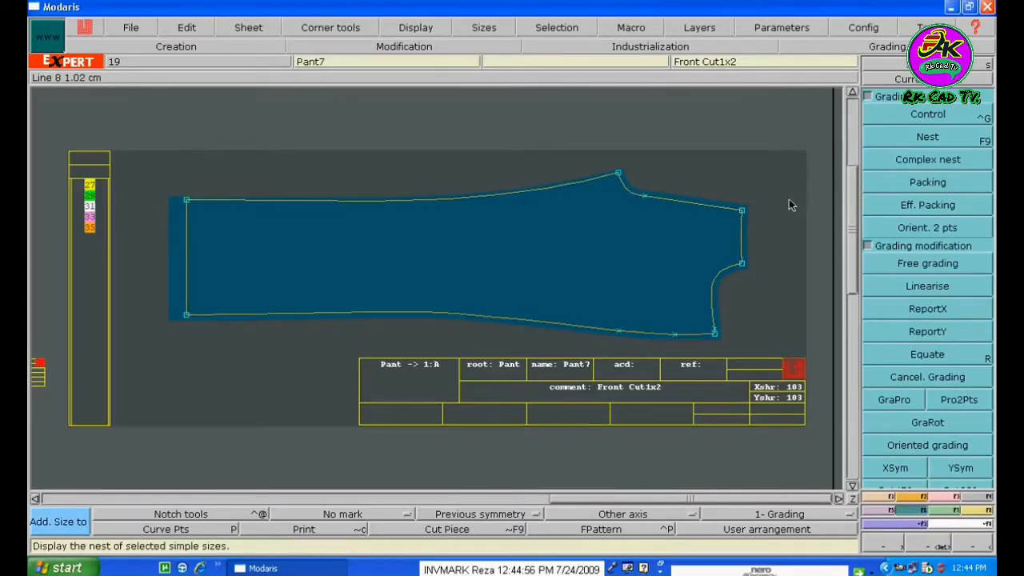
# Set the ddy grading increment of the front piece's crotch point to 0.75 for all sizes
pyautogui.click(912, 114)
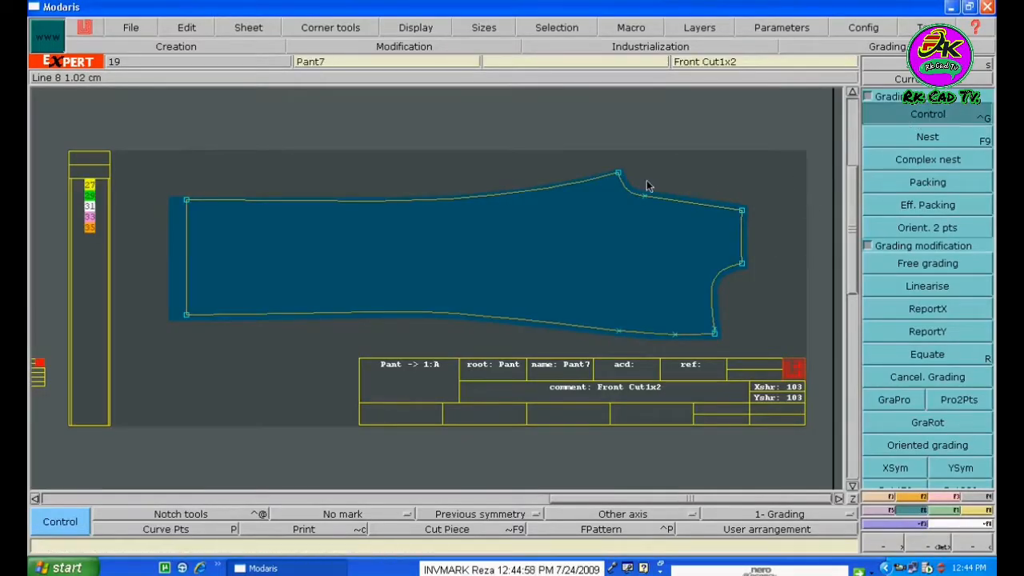
pyautogui.click(619, 176)
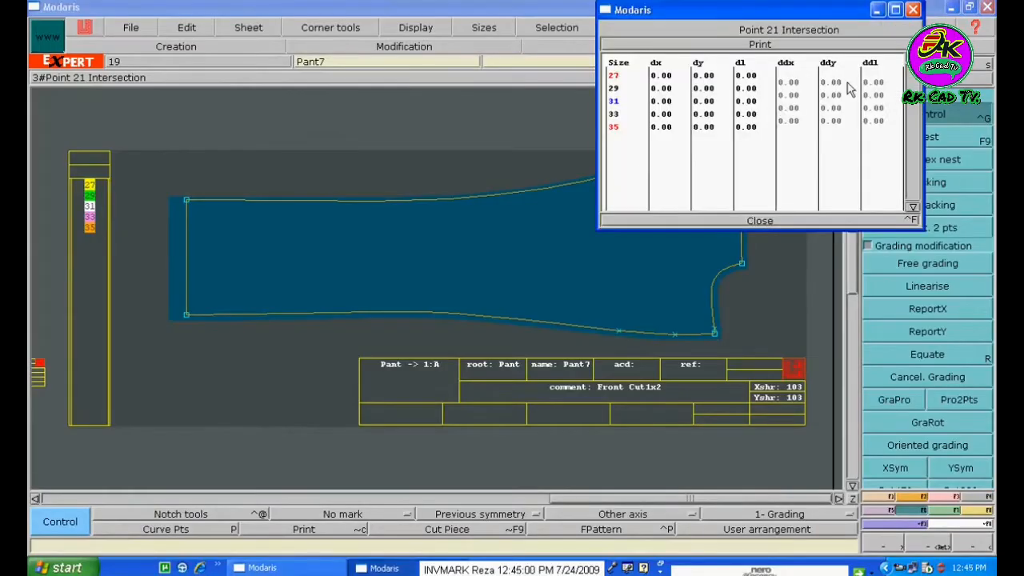
pyautogui.click(840, 122)
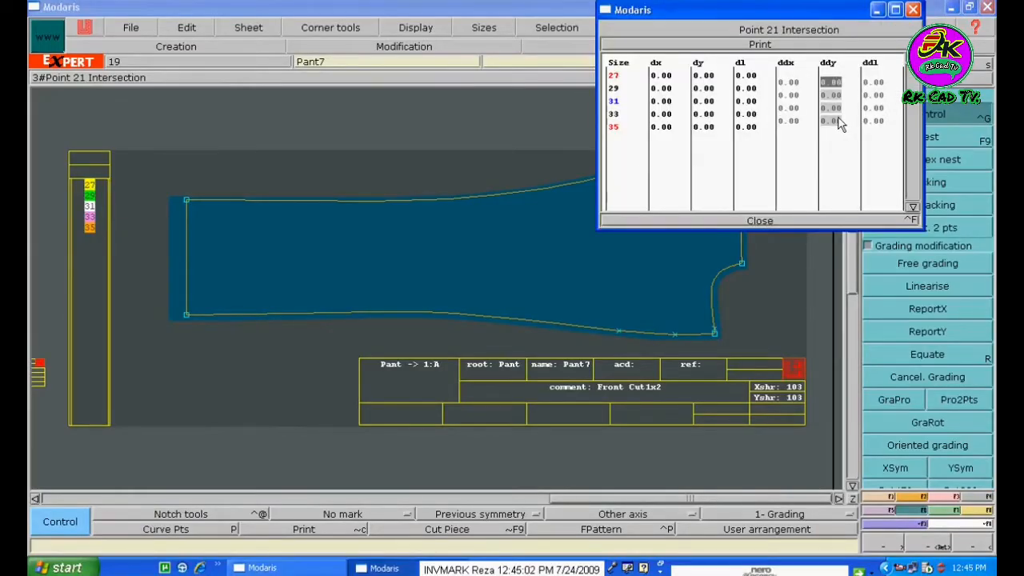
pyautogui.press('BackSpace')
pyautogui.write('.75')
pyautogui.press('Return')
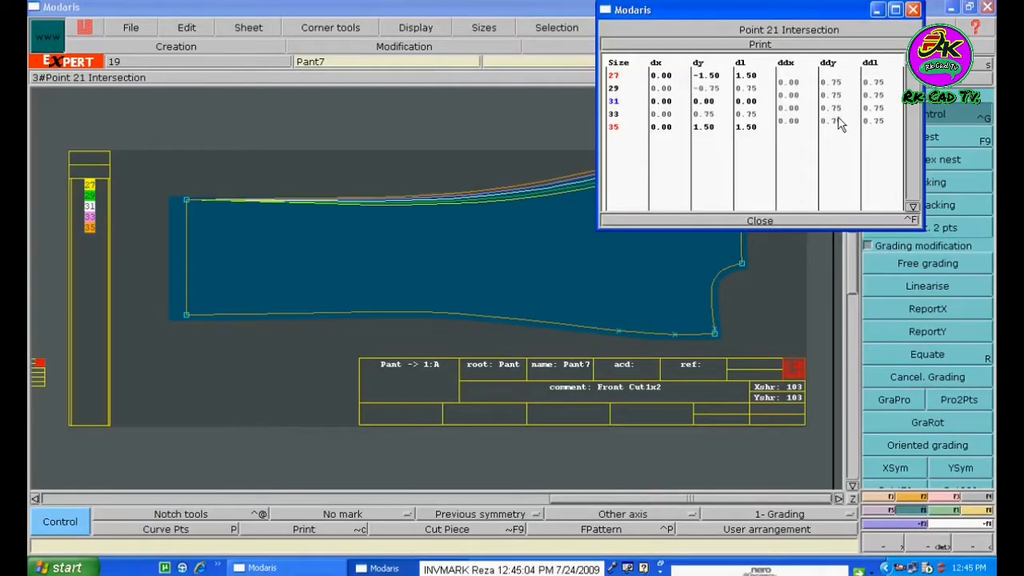
pyautogui.click(790, 221)
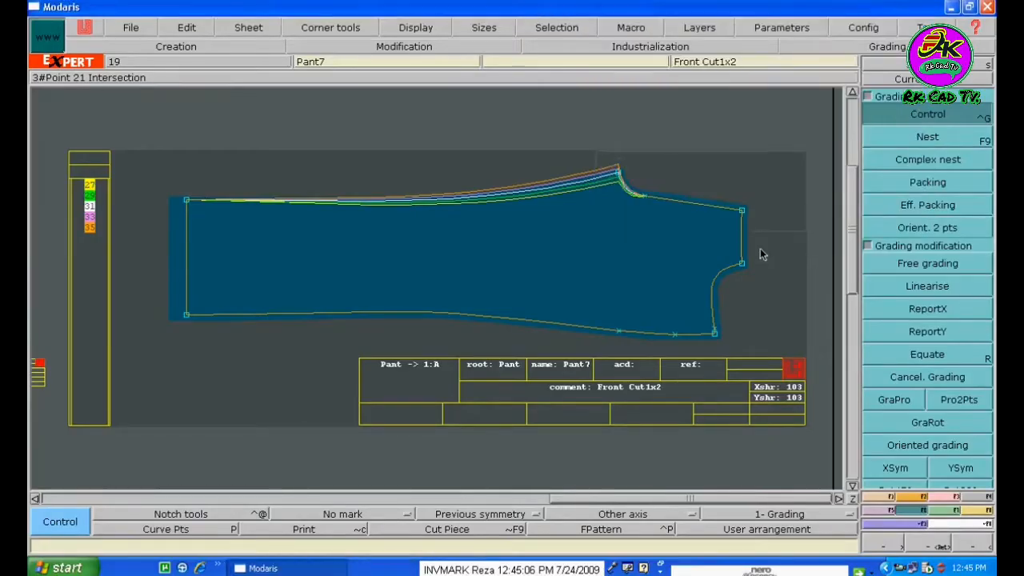
# Set the ddy increment to 0.50 for all sizes at the point where the crotch curve meets the centre front line
pyautogui.click(645, 195)
pyautogui.moveTo(825, 83); pyautogui.dragTo(833, 120)
pyautogui.write('5')
pyautogui.press('Return')
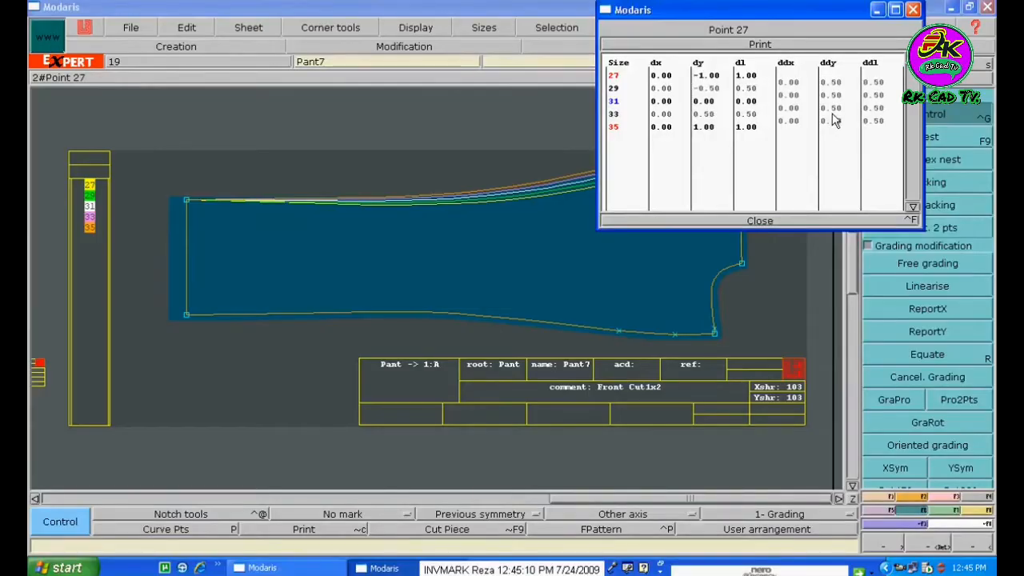
pyautogui.click(748, 219)
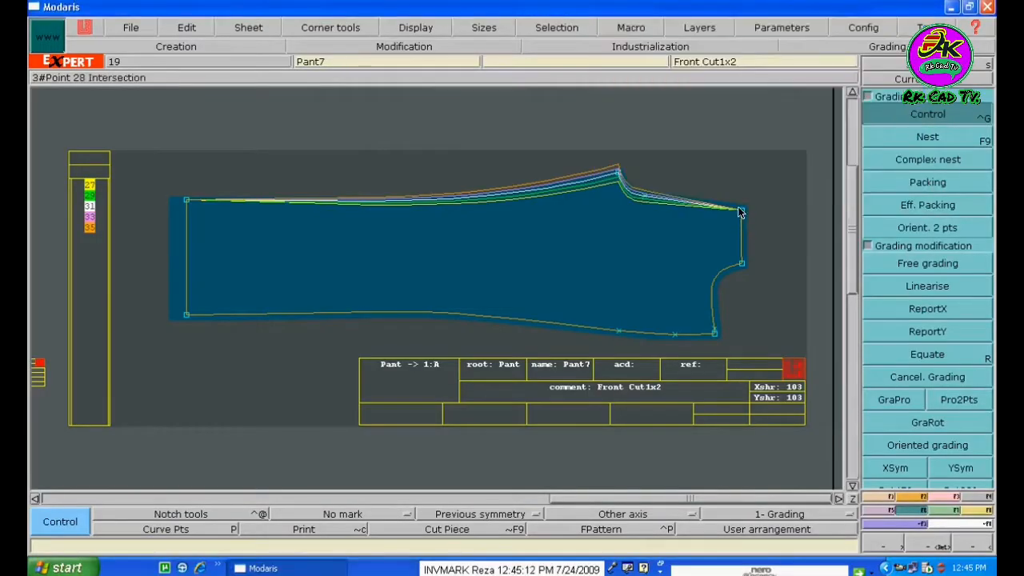
# Grade the centre front waist corner with ddy 0.50 and ddx 1 for all sizes
pyautogui.click(743, 211)
pyautogui.moveTo(835, 83); pyautogui.dragTo(840, 125)
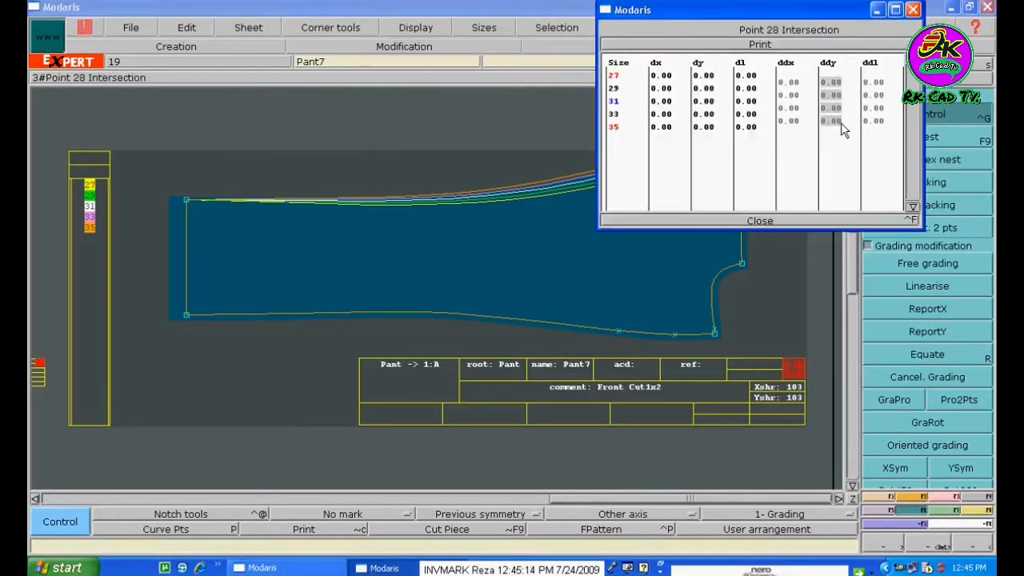
pyautogui.press('Return')
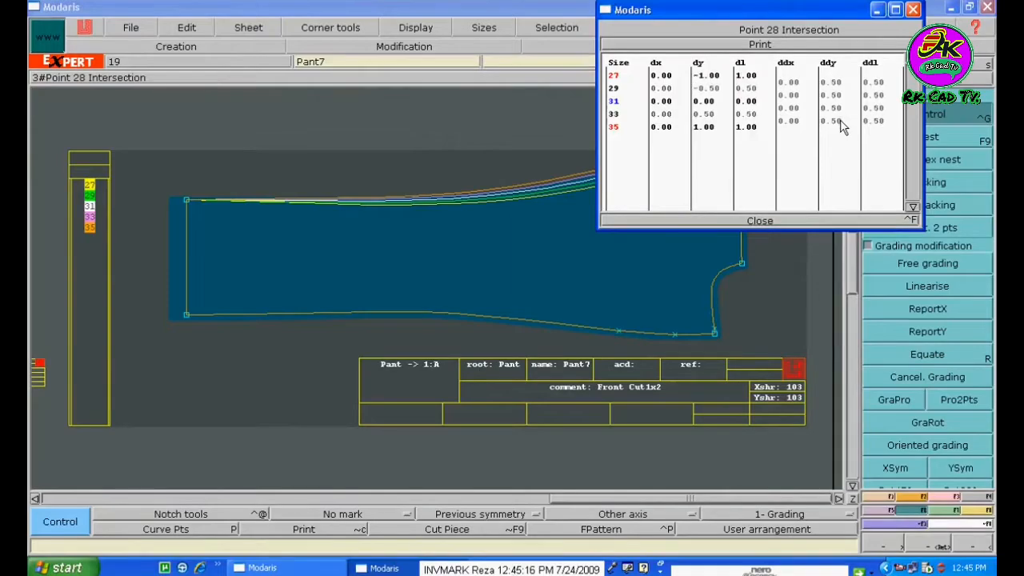
pyautogui.moveTo(788, 81); pyautogui.dragTo(788, 121)
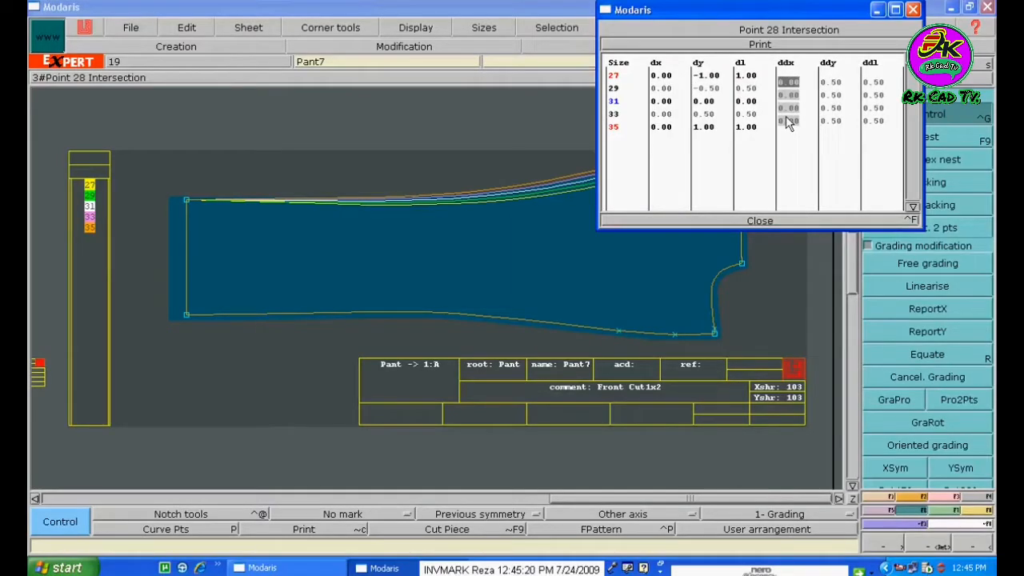
pyautogui.write('1')
pyautogui.press('Return')
pyautogui.click(763, 222)
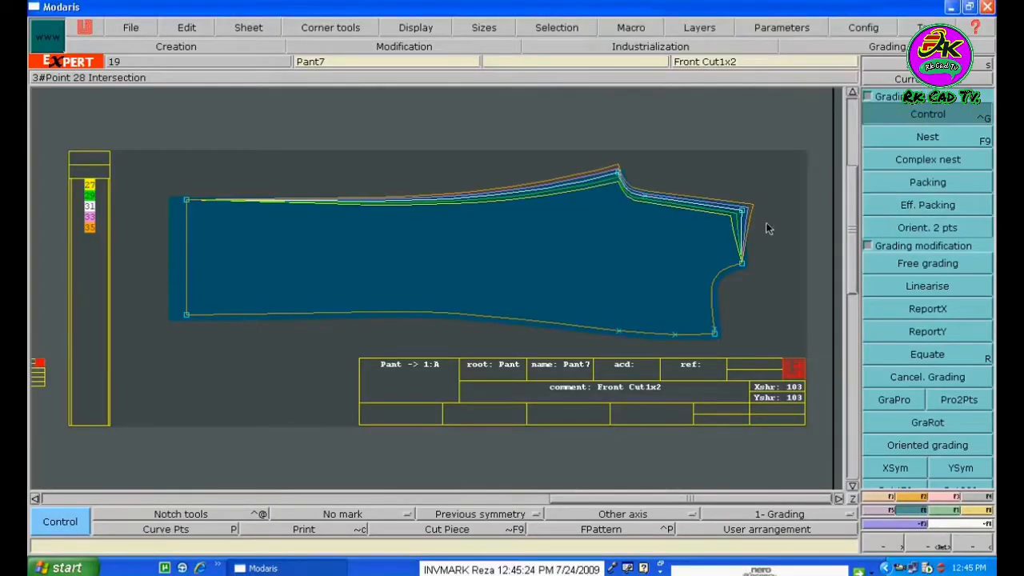
# Report the centre front waist corner's X grading to both pocket opening ends, and the crotch point's Y grading to the inseam hem corner
pyautogui.click(920, 310)
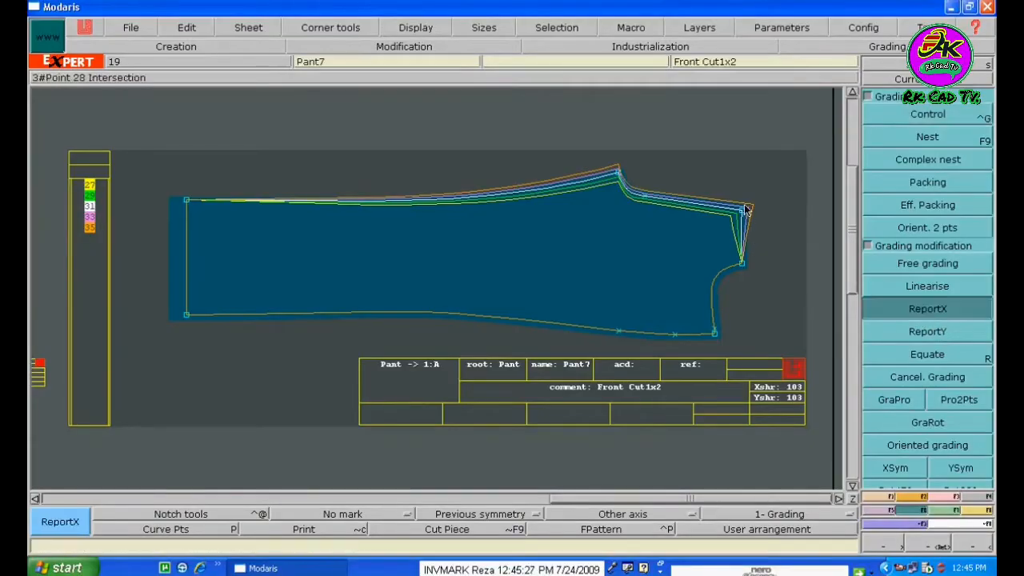
pyautogui.click(741, 267)
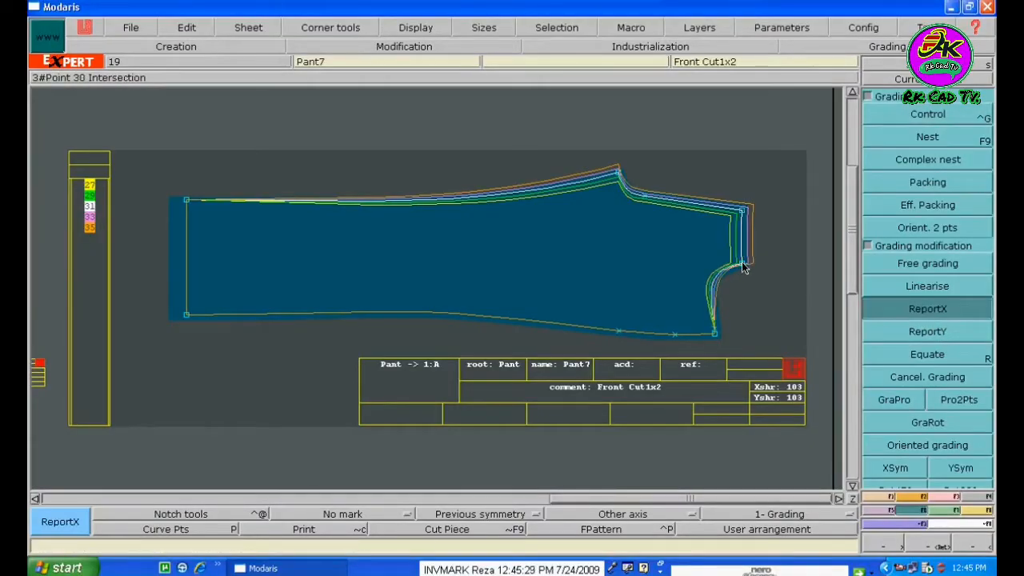
pyautogui.click(715, 333)
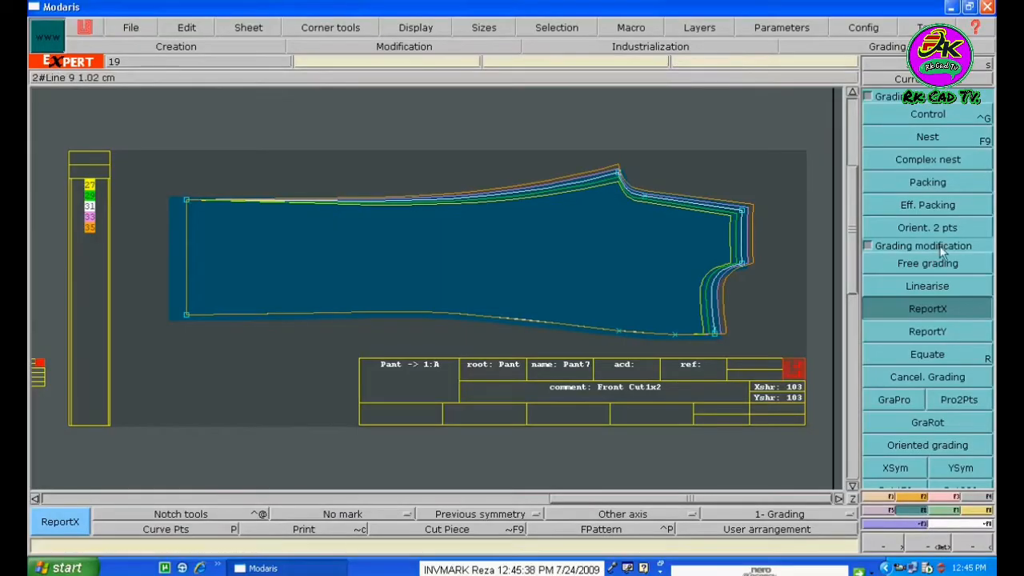
pyautogui.click(934, 332)
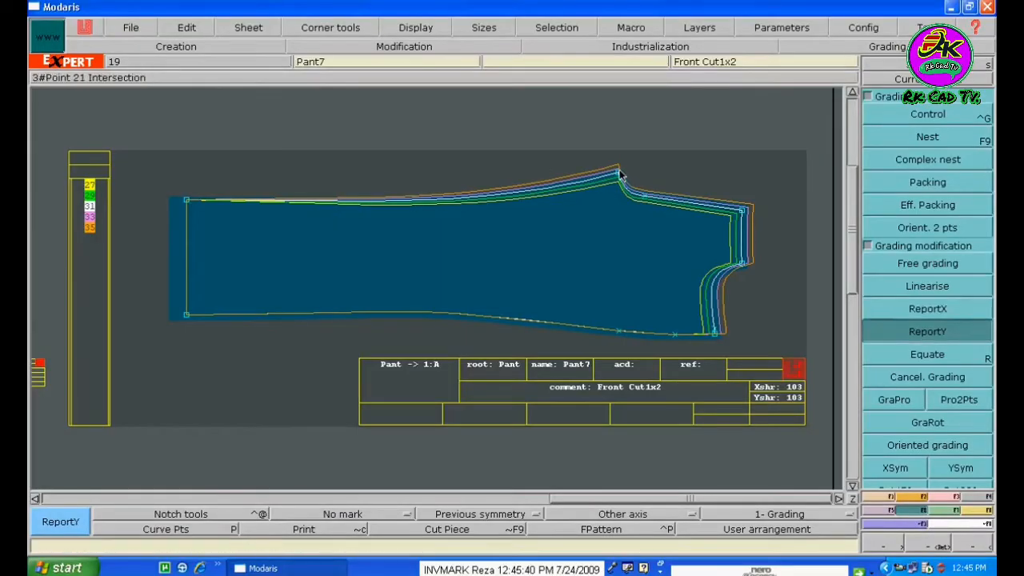
pyautogui.click(187, 201)
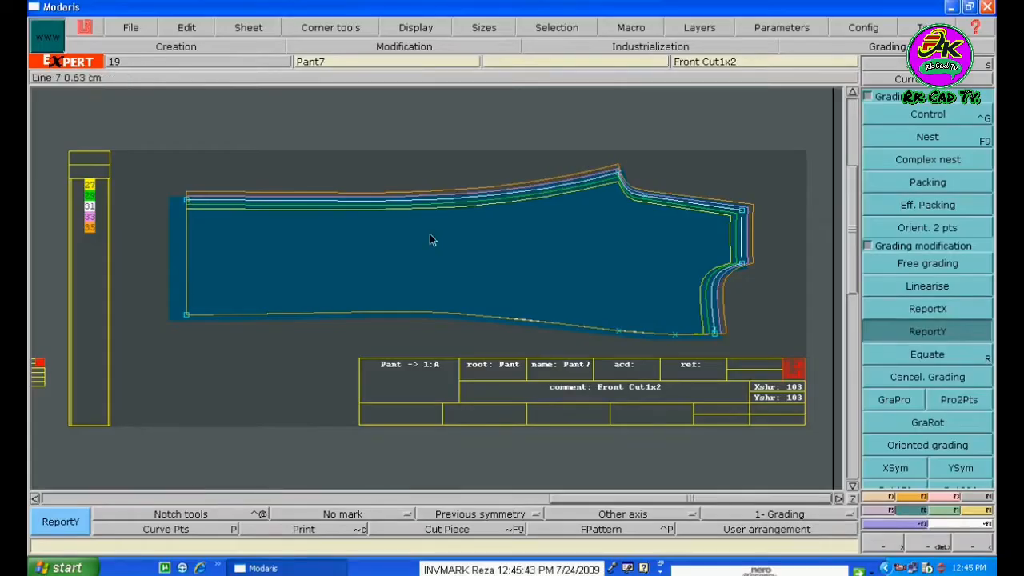
# Set the ddy increment of the pocket opening's side seam corner to -0.50 for all sizes
pyautogui.click(926, 118)
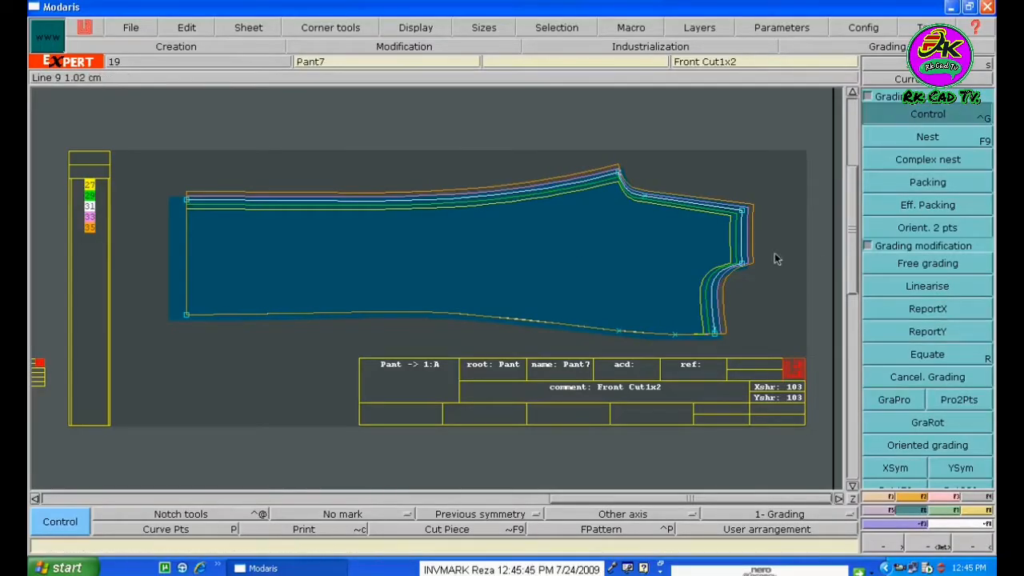
pyautogui.click(714, 333)
pyautogui.moveTo(840, 83); pyautogui.dragTo(832, 212)
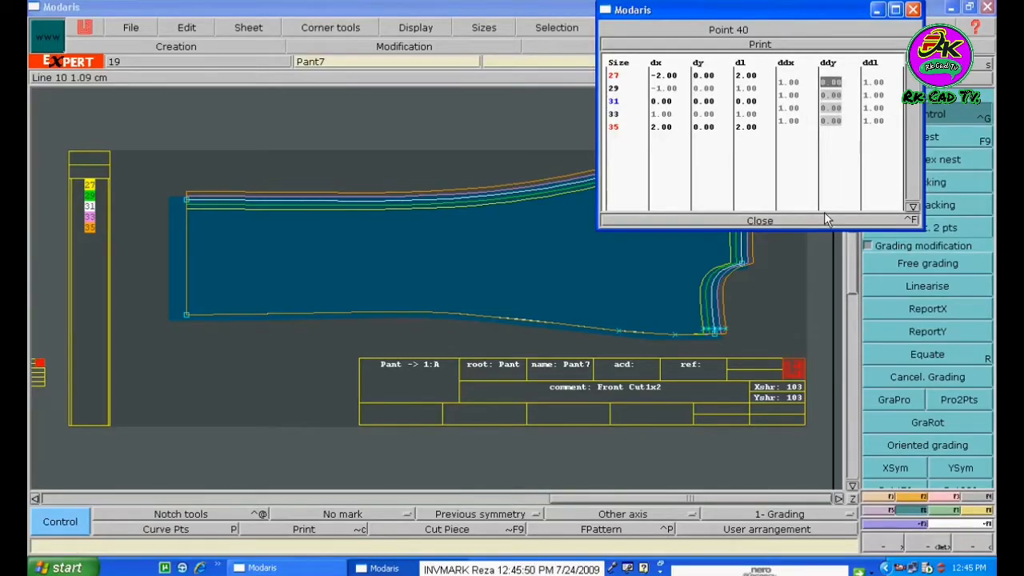
pyautogui.click(819, 219)
pyautogui.click(715, 336)
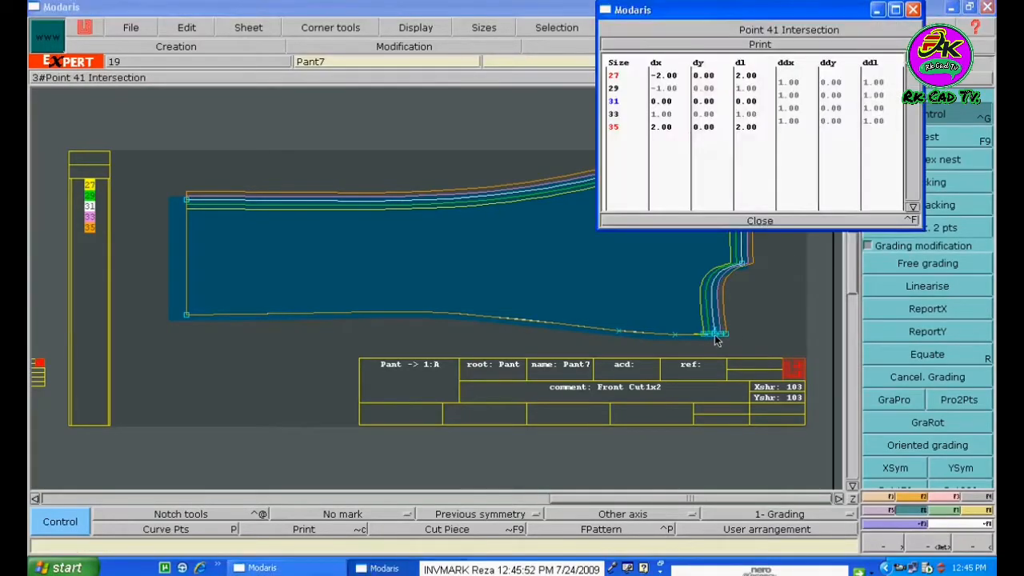
pyautogui.moveTo(840, 83); pyautogui.dragTo(841, 124)
pyautogui.write('-0')
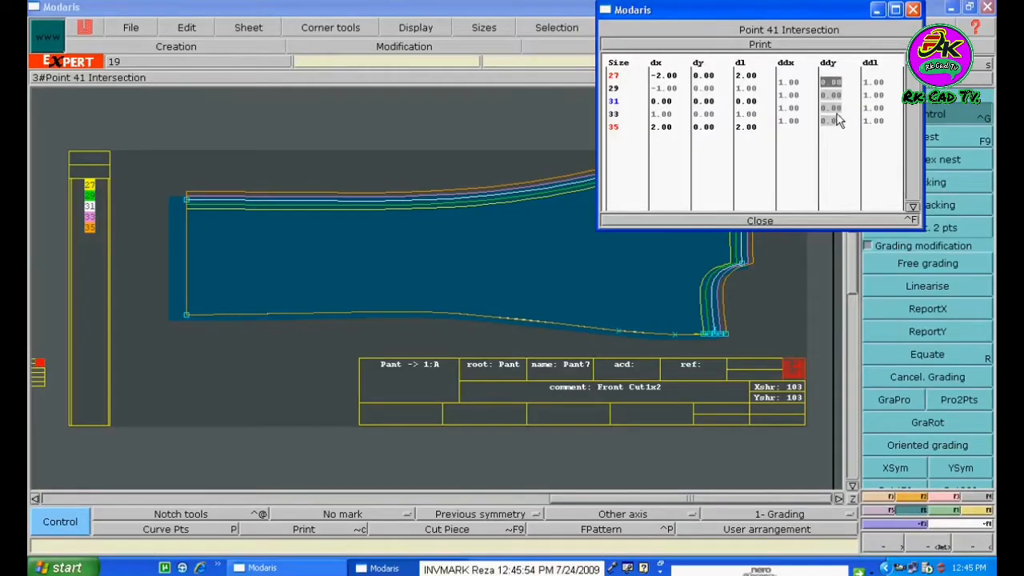
pyautogui.write('.5')
pyautogui.press('Return')
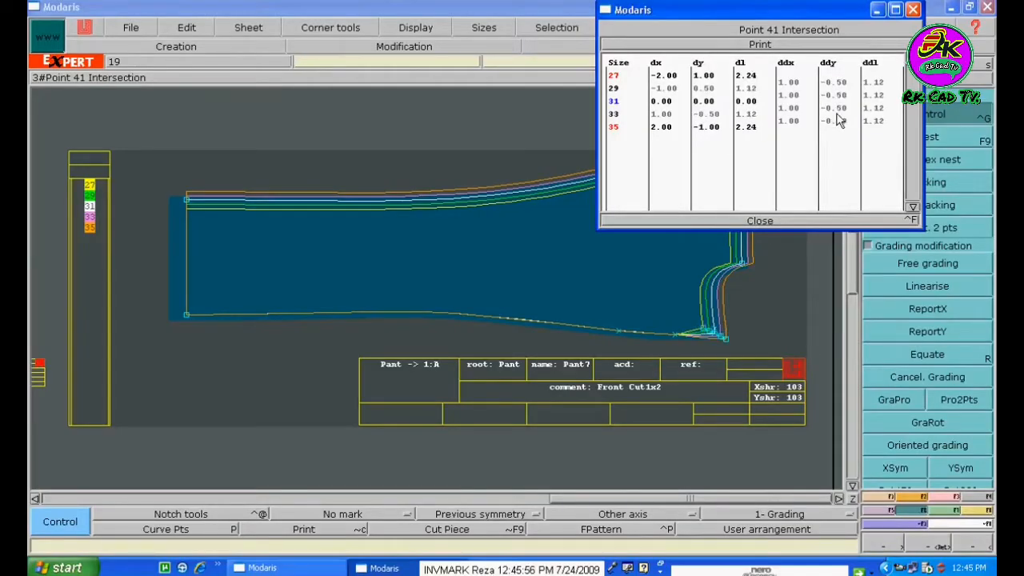
# Set the ddy increment to -0.5 for all sizes at the side seam point nearest the pocket opening
pyautogui.click(675, 335)
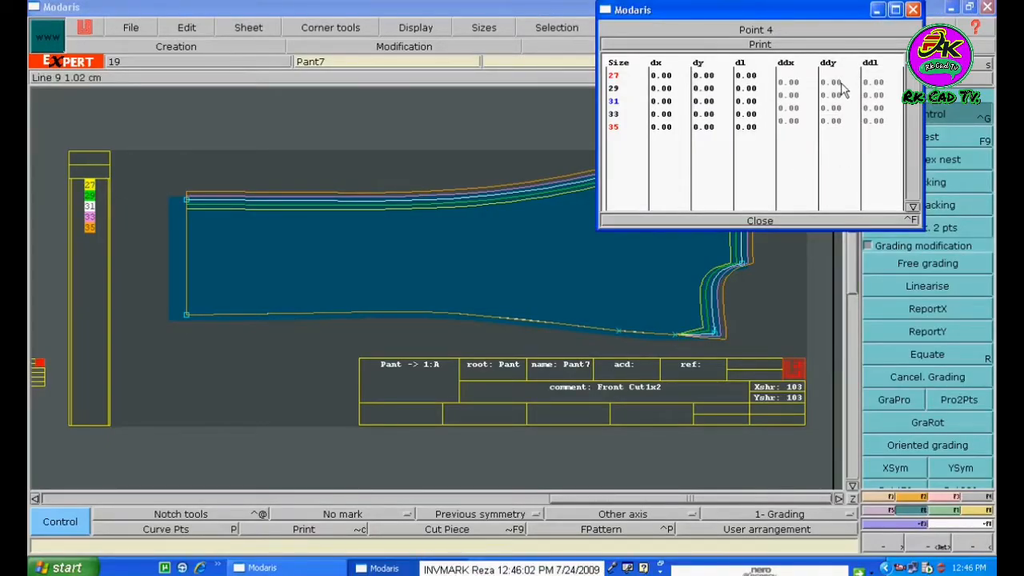
pyautogui.moveTo(840, 83); pyautogui.dragTo(839, 122)
pyautogui.write('-')
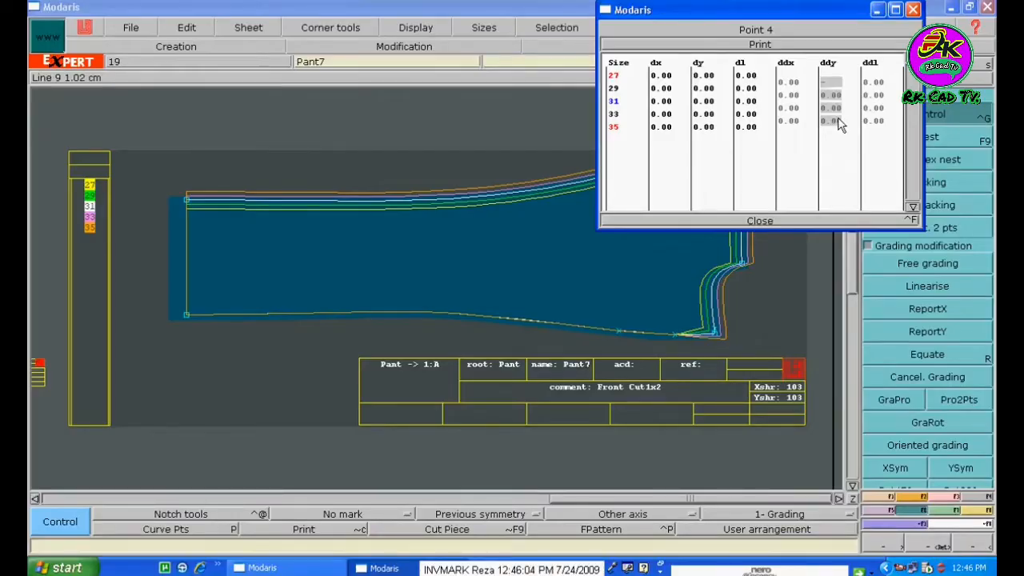
pyautogui.write('5')
pyautogui.press('Return')
pyautogui.click(785, 217)
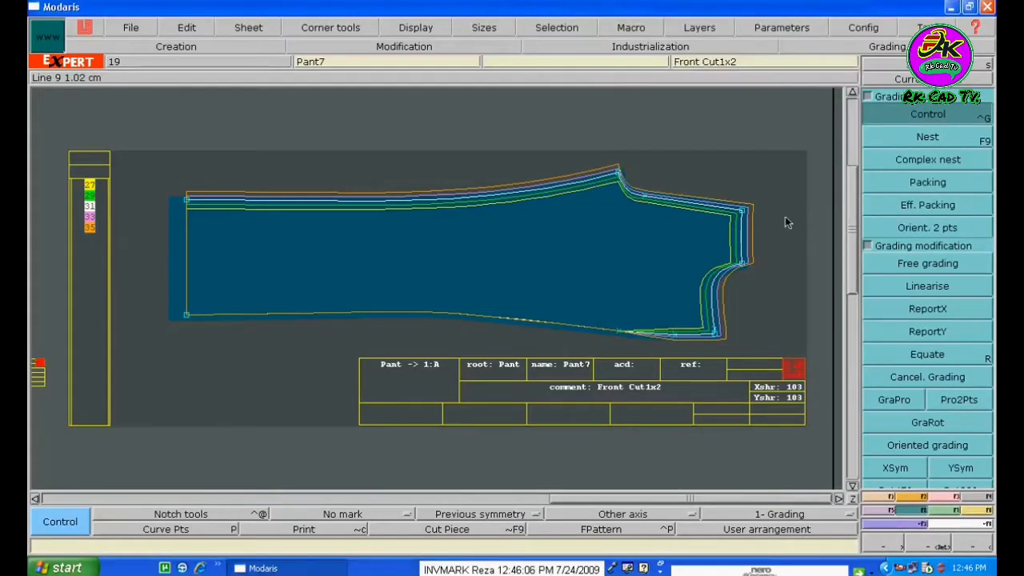
# Report the graded side seam point's Y grading to the next side seam point and to the side seam hem corner
pyautogui.click(939, 333)
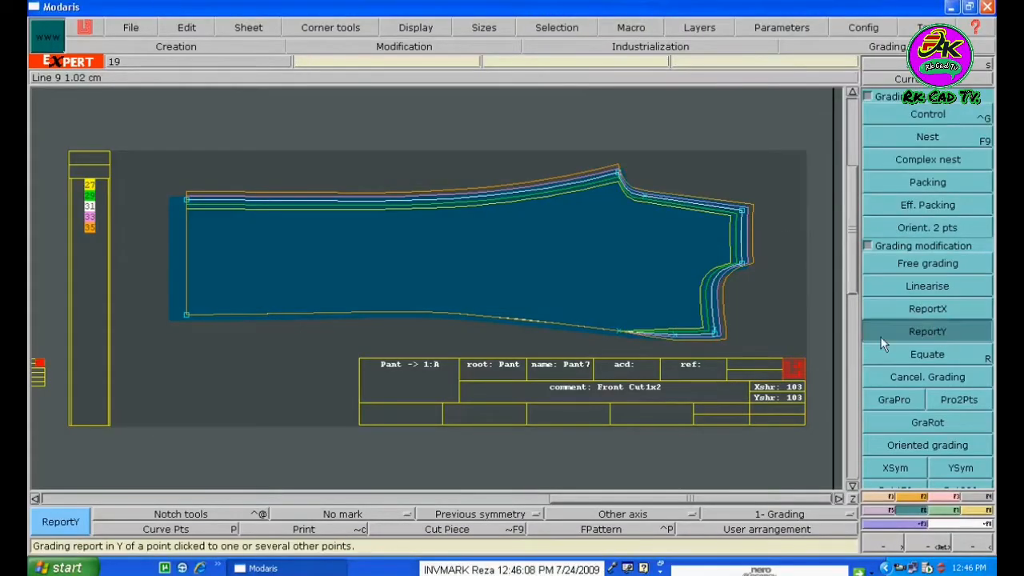
pyautogui.click(617, 331)
pyautogui.click(185, 316)
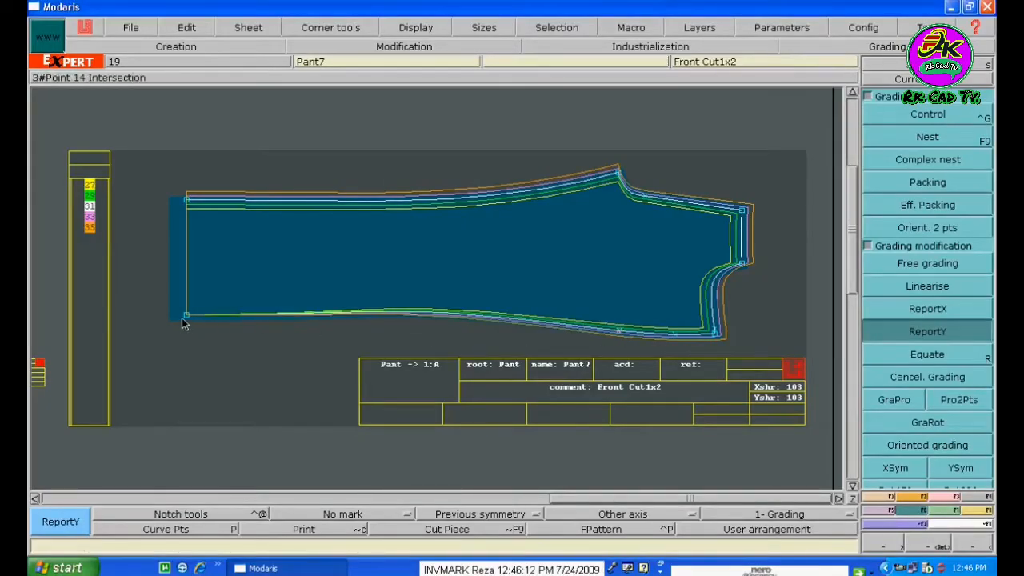
# Set the ddx increment of the inseam hem corner to -2 for all sizes
pyautogui.hotkey('ctrl', 'g')
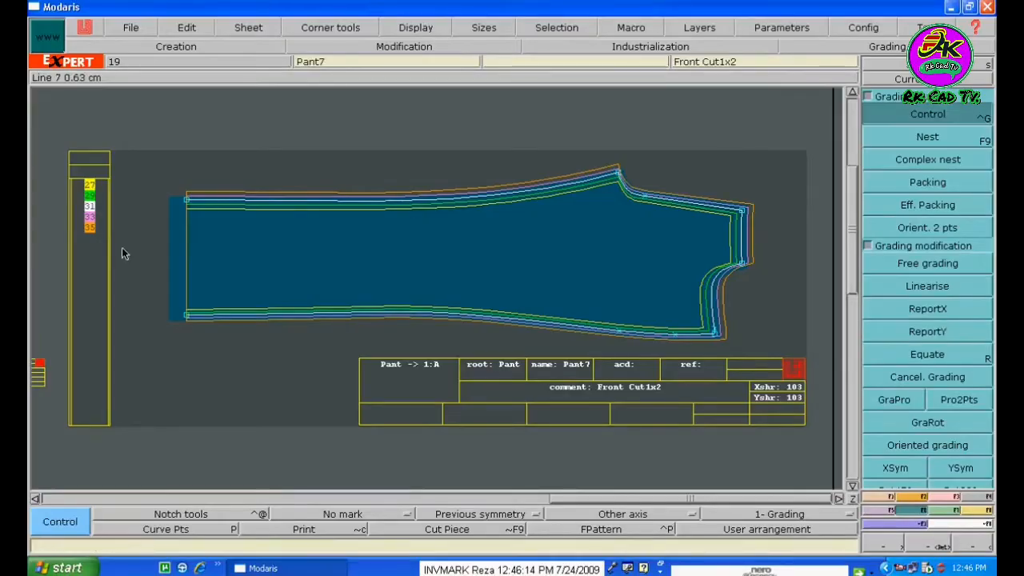
pyautogui.click(185, 200)
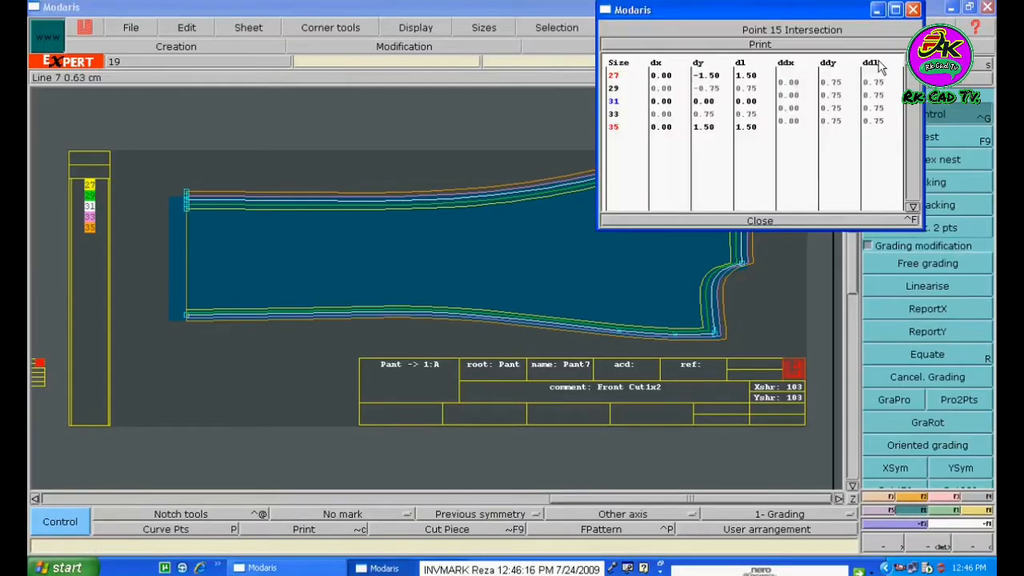
pyautogui.moveTo(786, 82); pyautogui.dragTo(790, 120)
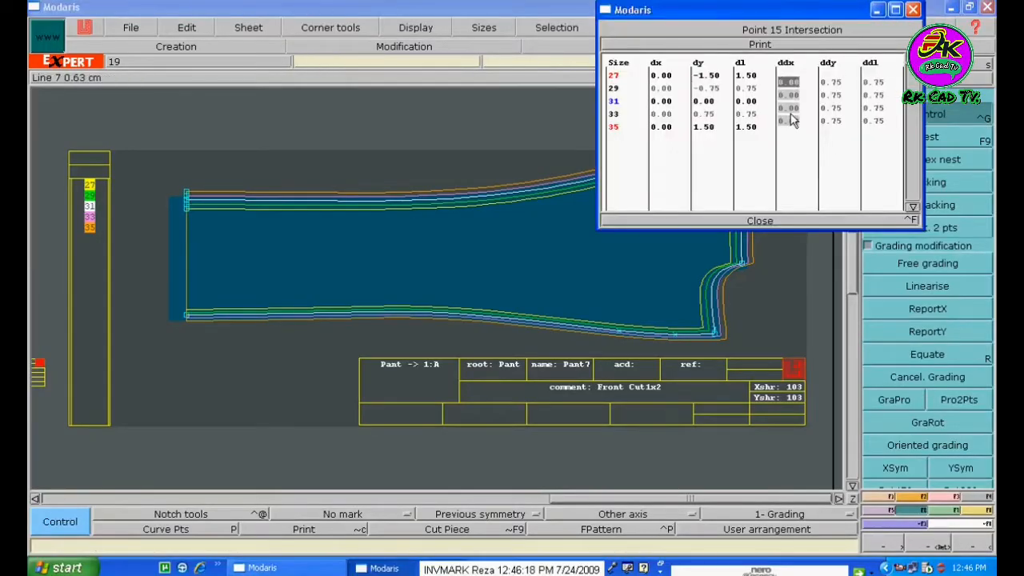
pyautogui.write('-2')
pyautogui.press('Return')
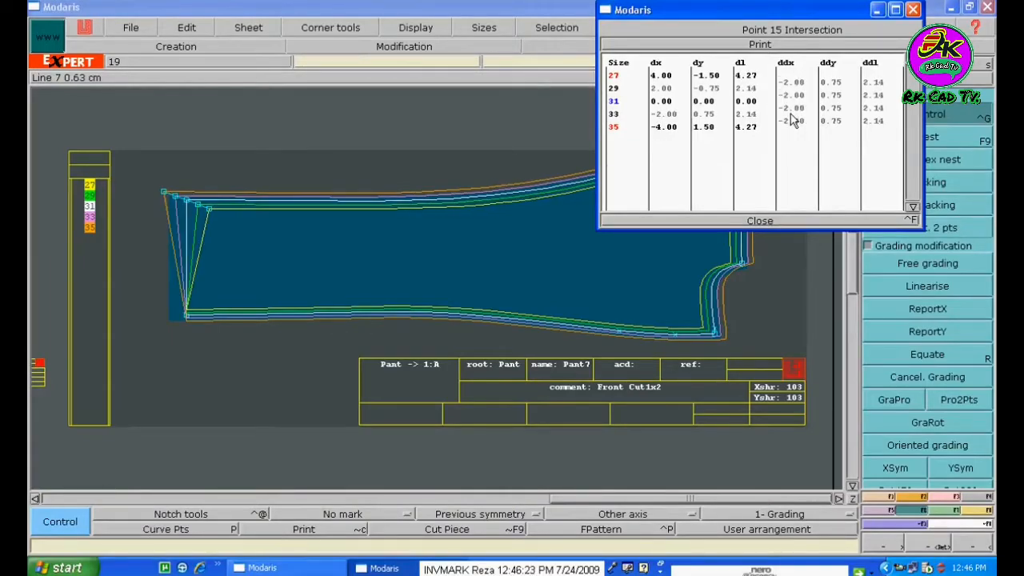
pyautogui.click(781, 222)
# Report the inseam hem corner's X grading to the side seam hem corner
pyautogui.click(927, 308)
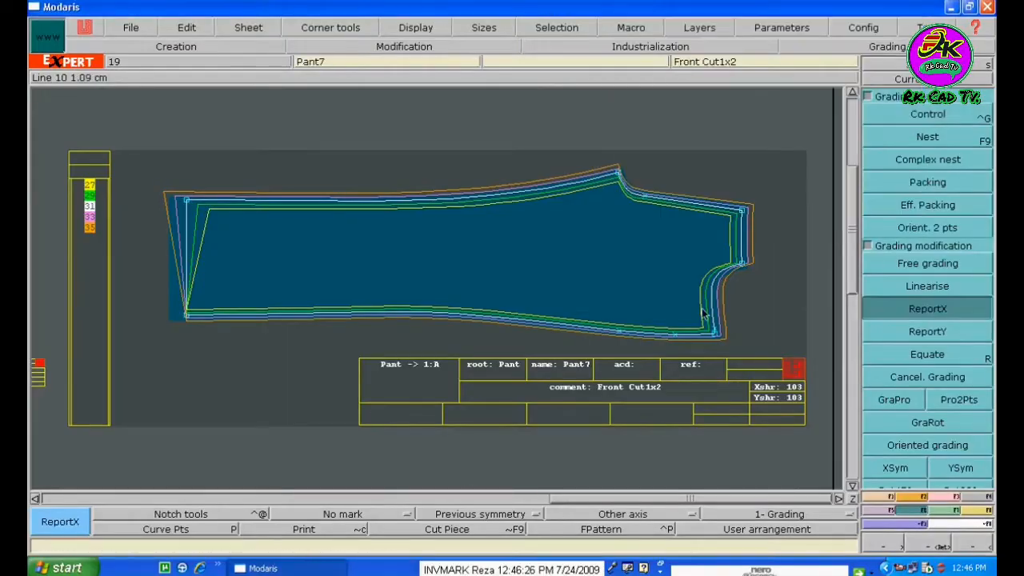
pyautogui.click(185, 199)
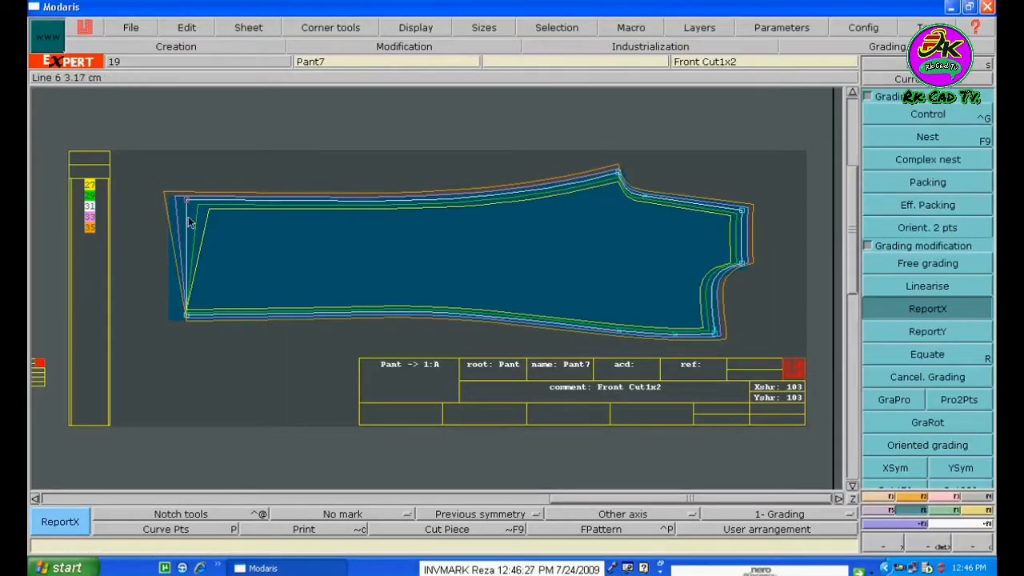
pyautogui.click(186, 317)
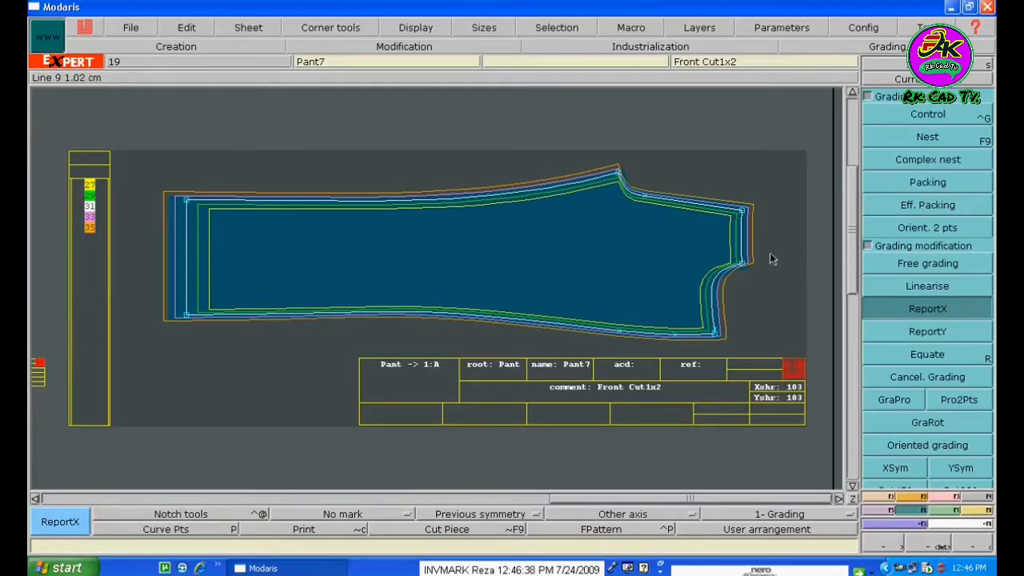
# Measure the inseam from the crotch point to the hem corner and check it in the measurement spreadsheet
pyautogui.click(973, 506)
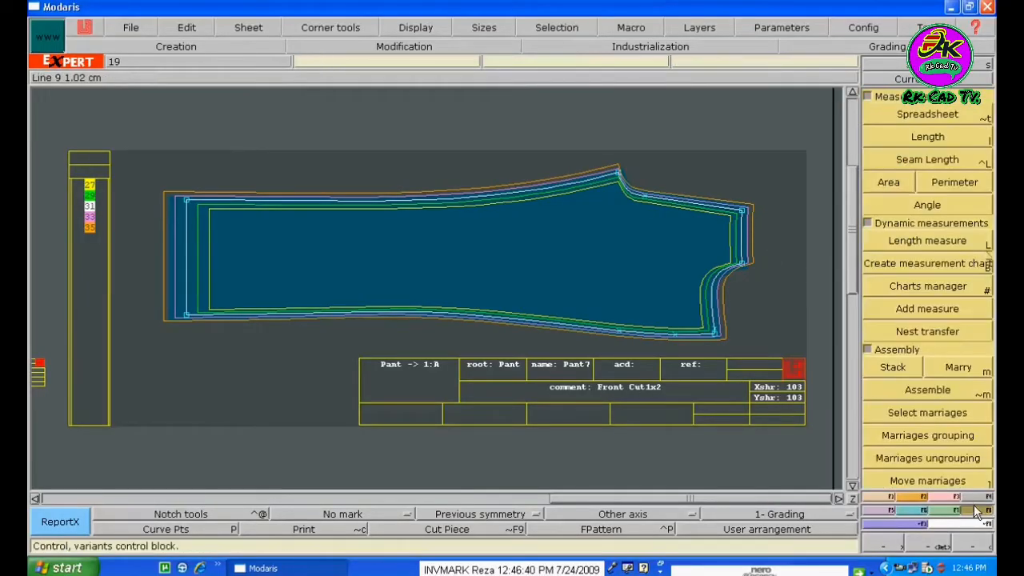
pyautogui.click(954, 133)
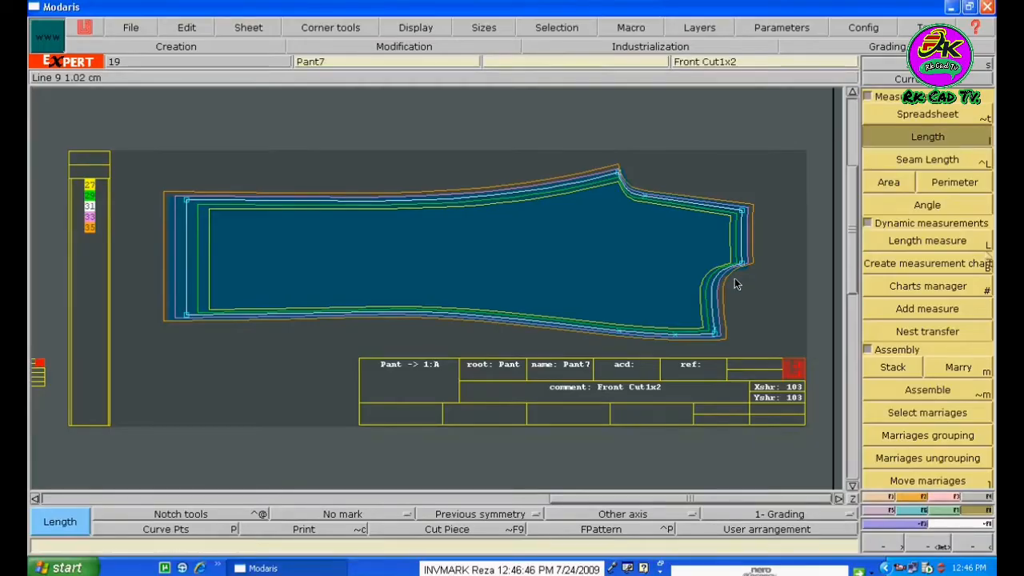
pyautogui.click(619, 176)
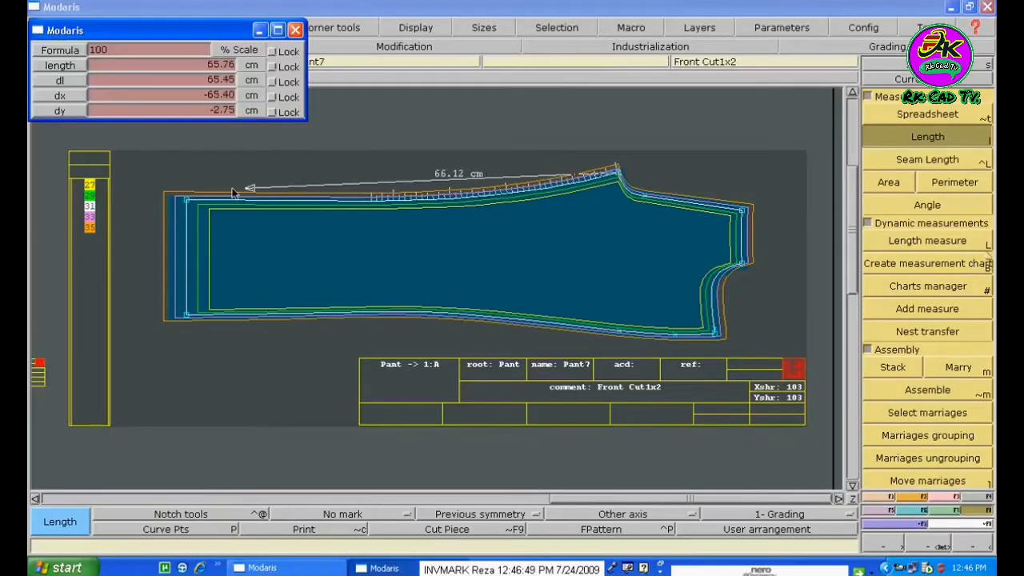
pyautogui.click(186, 204)
pyautogui.click(917, 116)
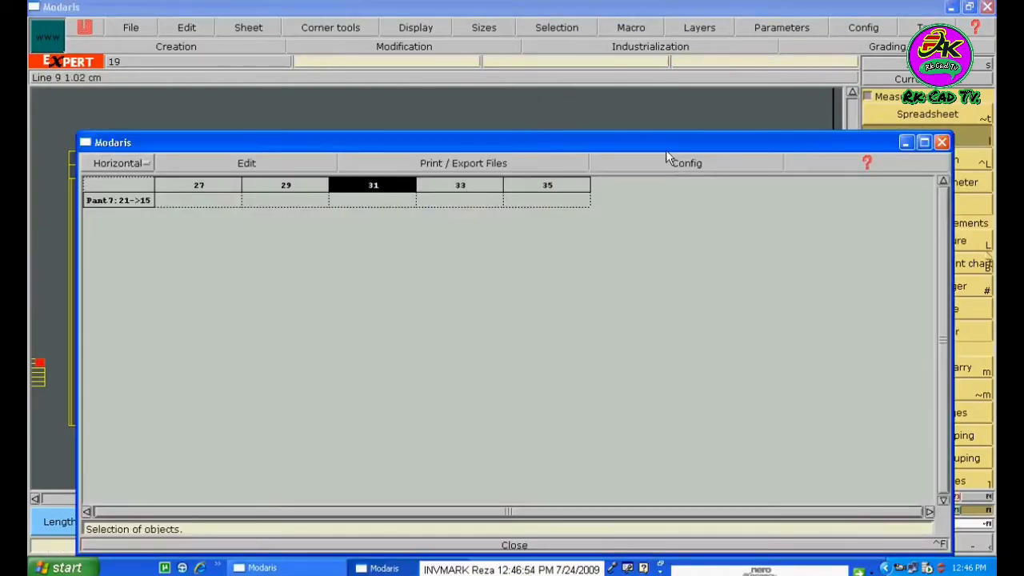
pyautogui.click(516, 545)
# Reselect all sizes of the front piece and redisplay the graded nest
pyautogui.press('F11')
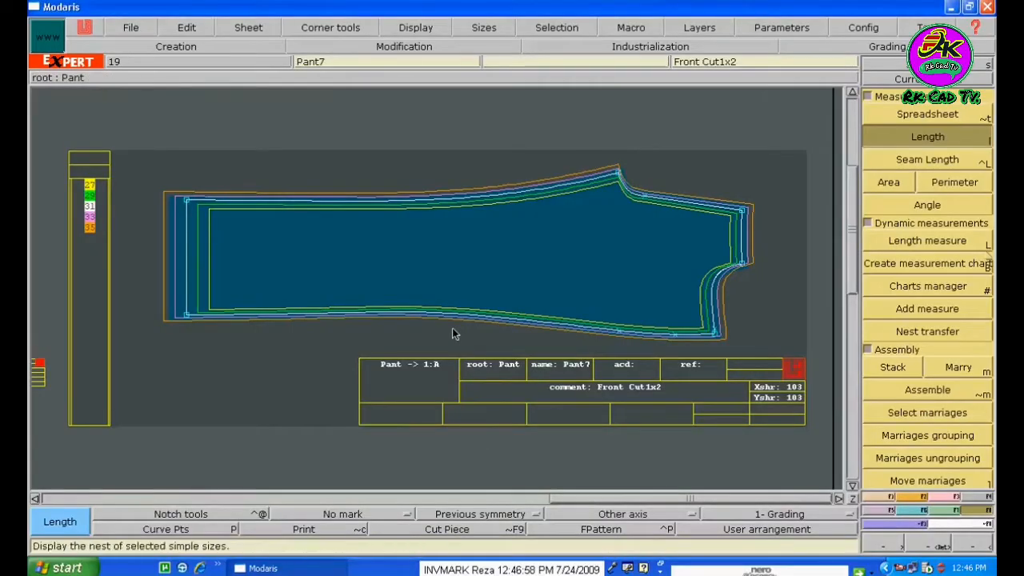
pyautogui.press('F10')
pyautogui.press('F11')
pyautogui.press('F10')
pyautogui.press('F11')
pyautogui.press('F10')
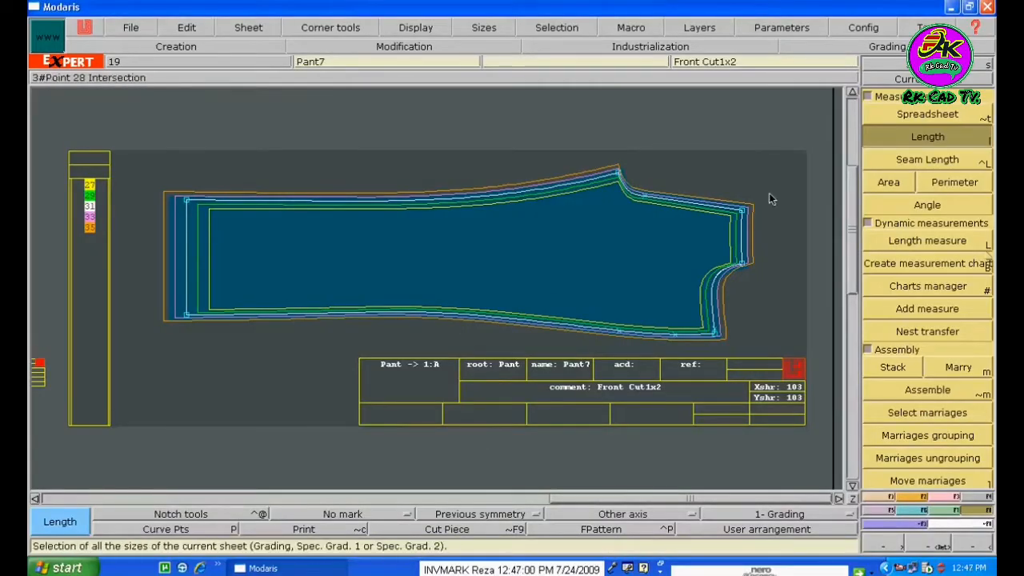
# Empty the inseam measurement from the measurement spreadsheet
pyautogui.click(925, 115)
pyautogui.click(245, 164)
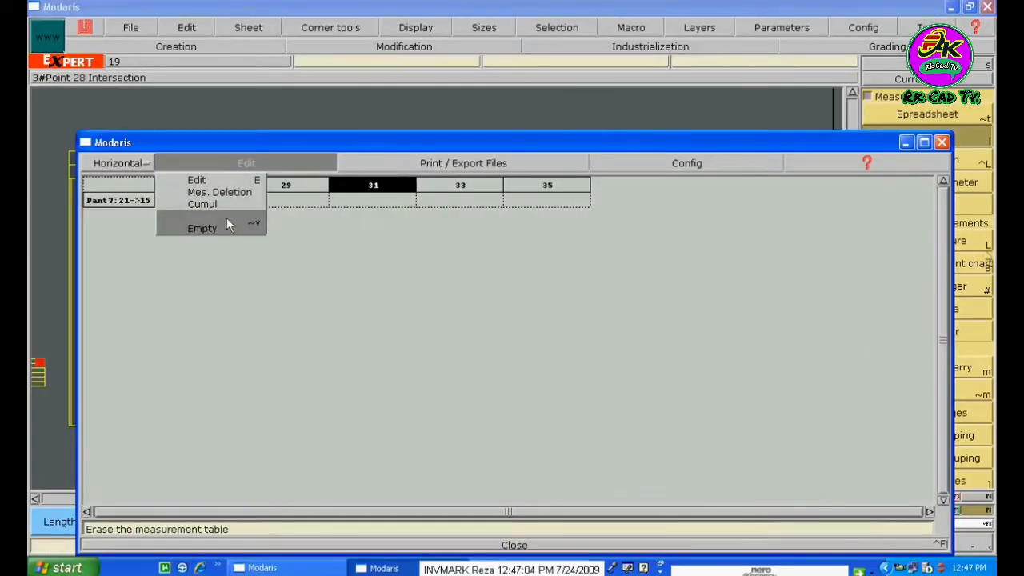
pyautogui.click(218, 225)
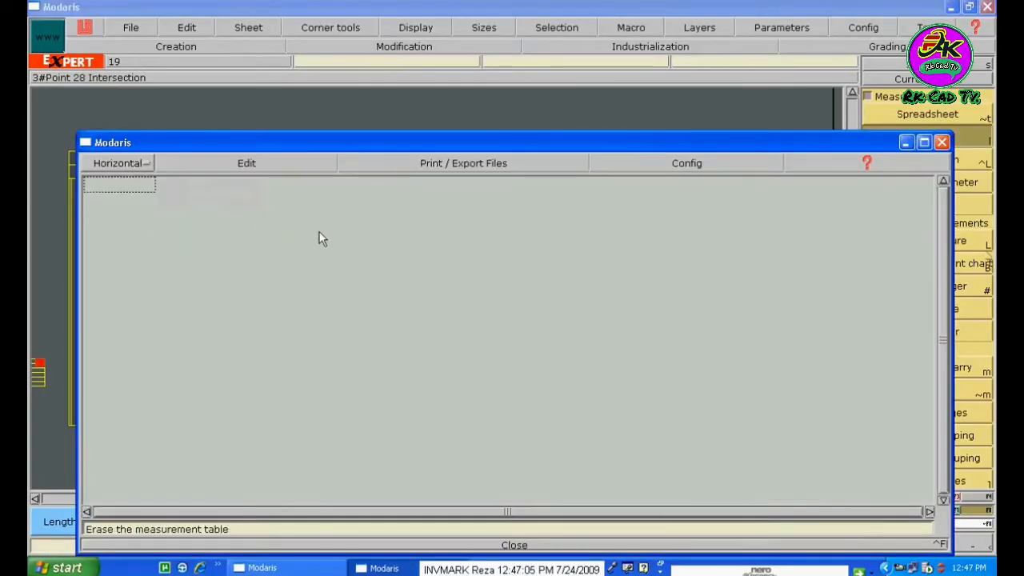
# Configure the measurement spreadsheet to show length, ddl base and ddl /size, with sizes listed vertically
pyautogui.click(707, 162)
pyautogui.click(625, 179)
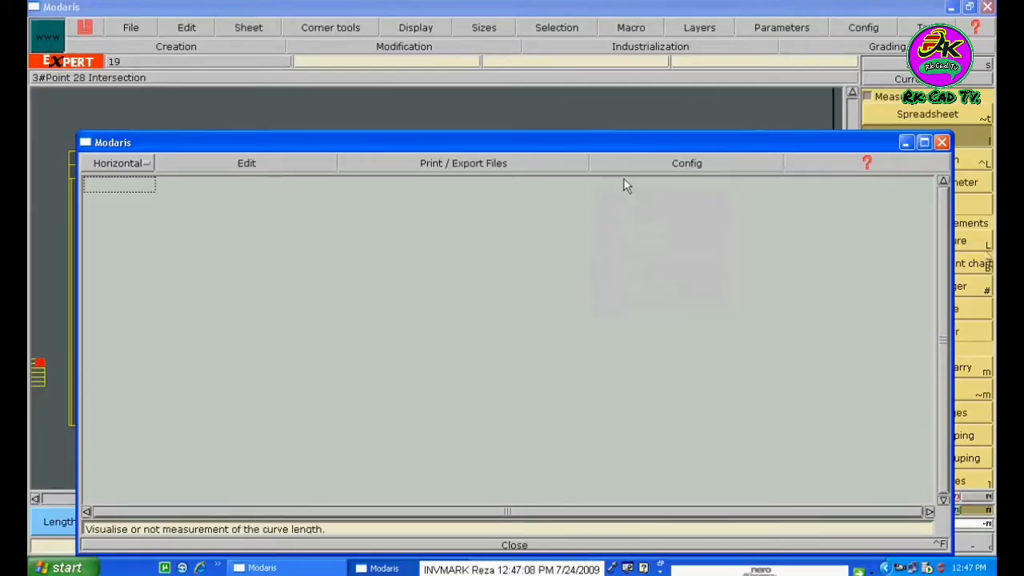
pyautogui.click(676, 164)
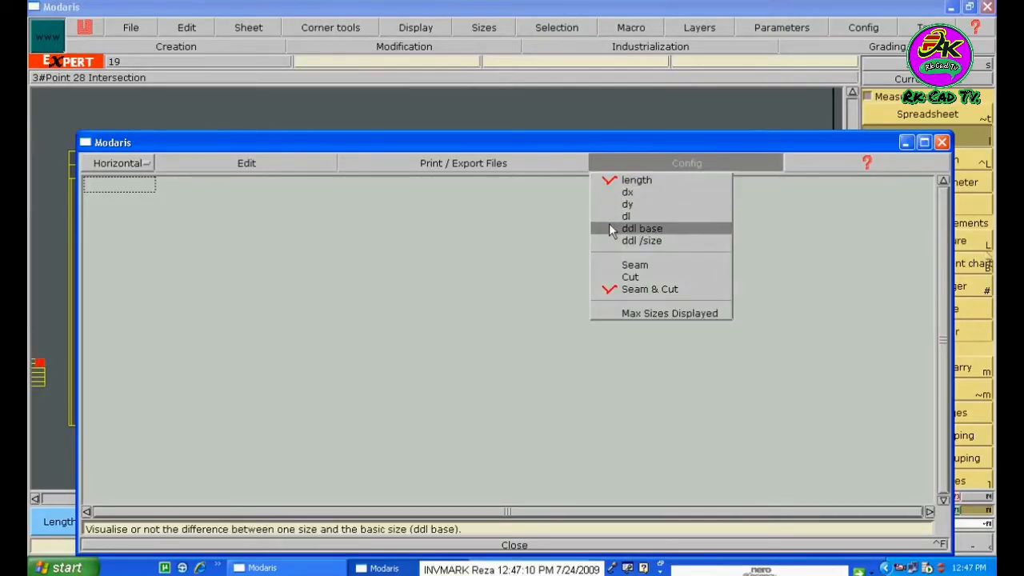
pyautogui.click(609, 225)
pyautogui.click(688, 164)
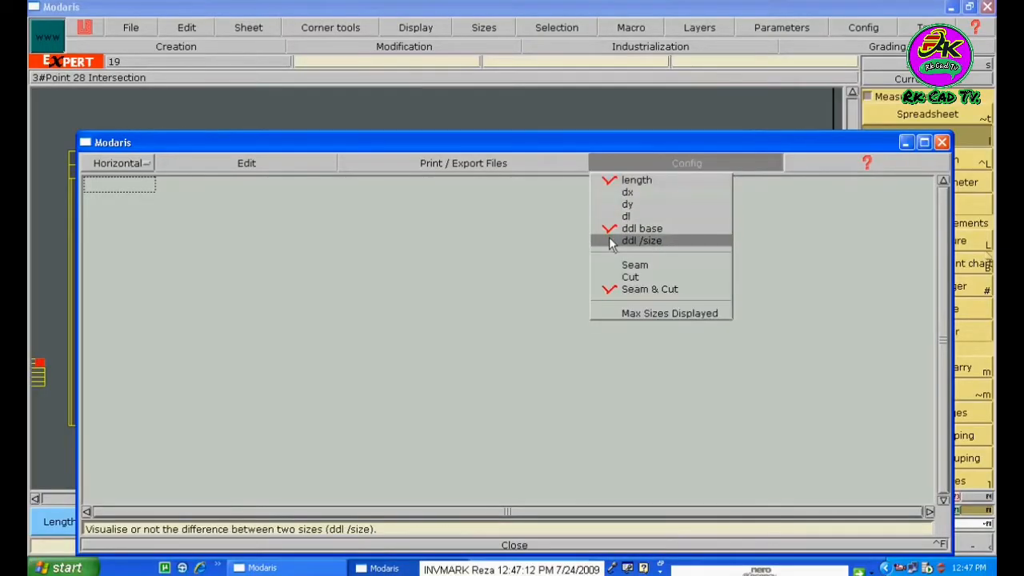
pyautogui.click(611, 241)
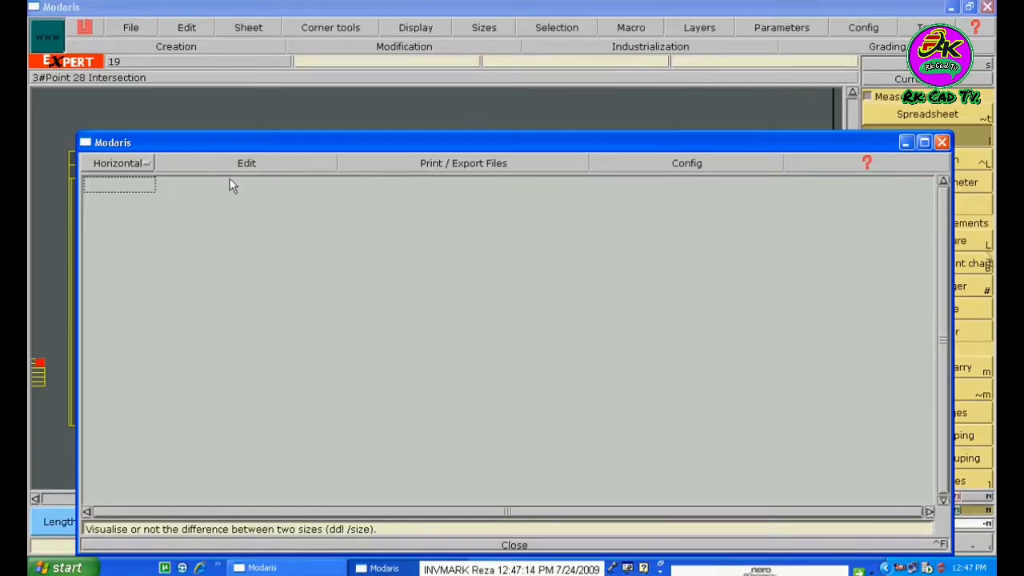
pyautogui.click(133, 163)
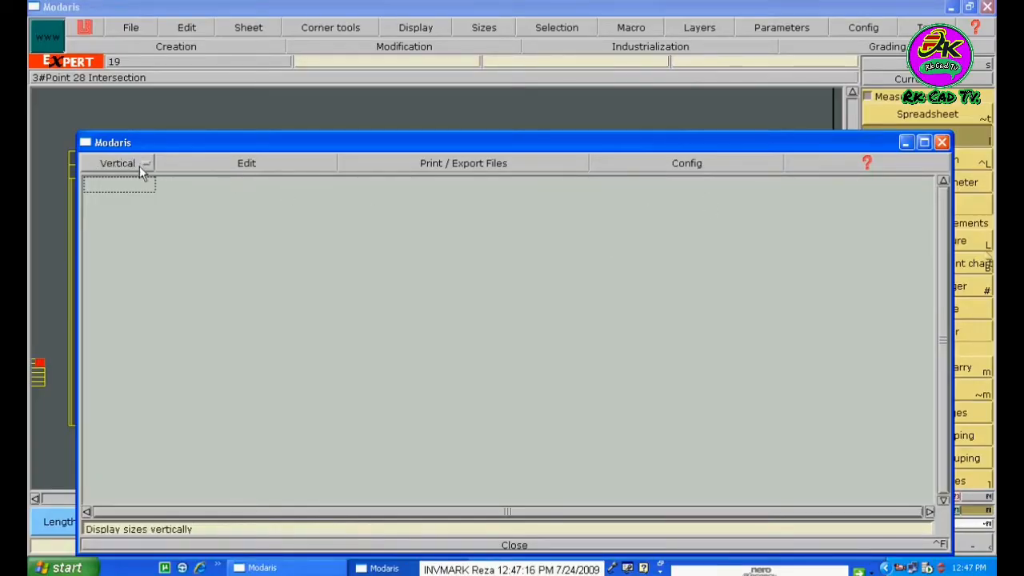
pyautogui.click(514, 545)
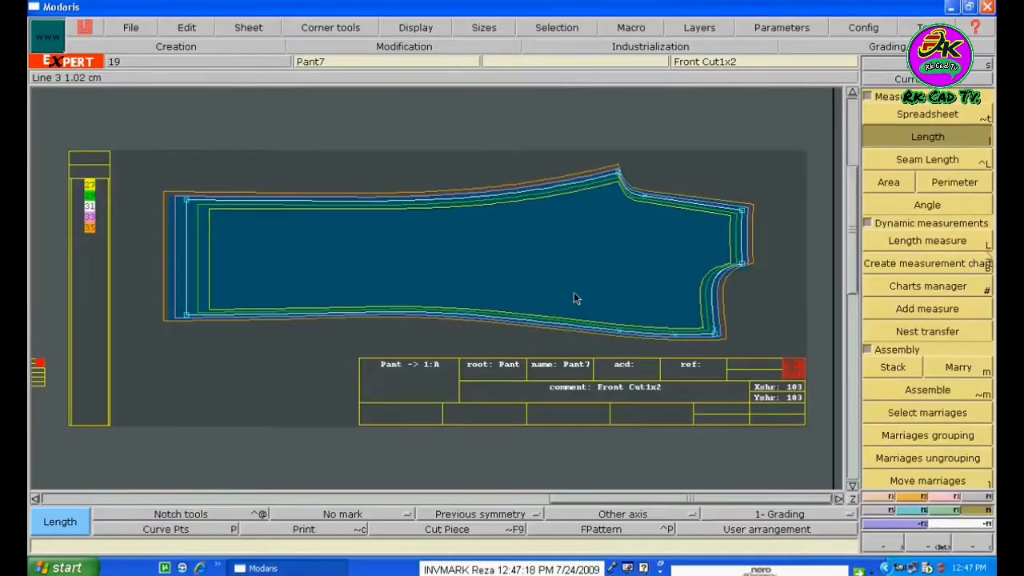
# Measure the front rise from the centre front waist corner to the crotch point and examine its size differences in the spreadsheet
pyautogui.click(927, 136)
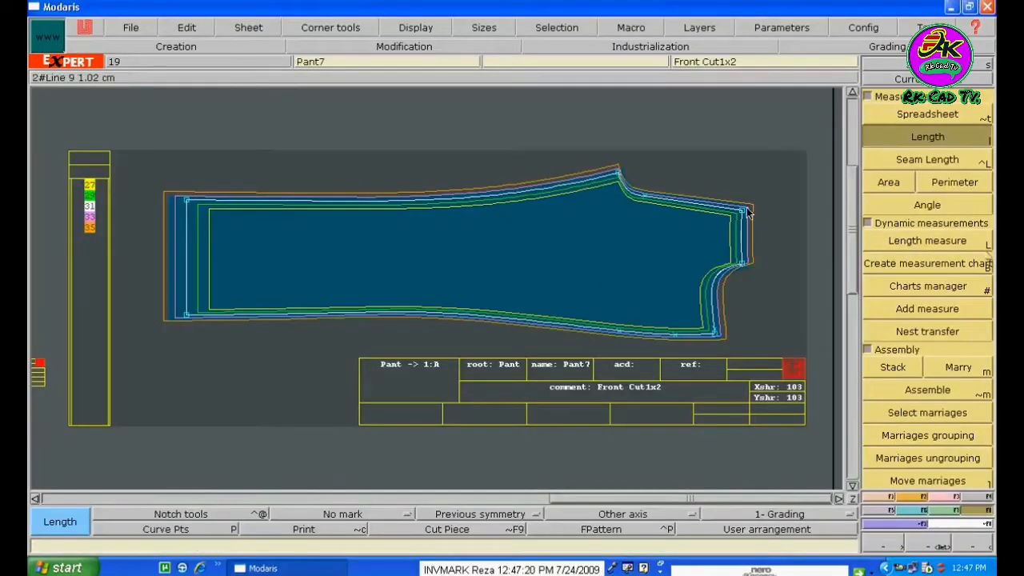
pyautogui.click(744, 207)
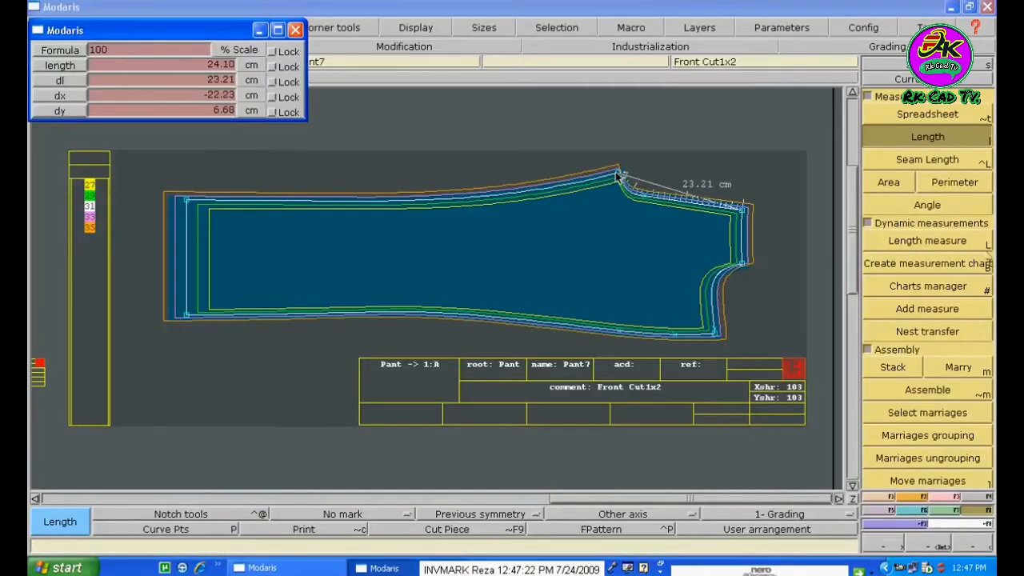
pyautogui.click(618, 172)
pyautogui.click(921, 121)
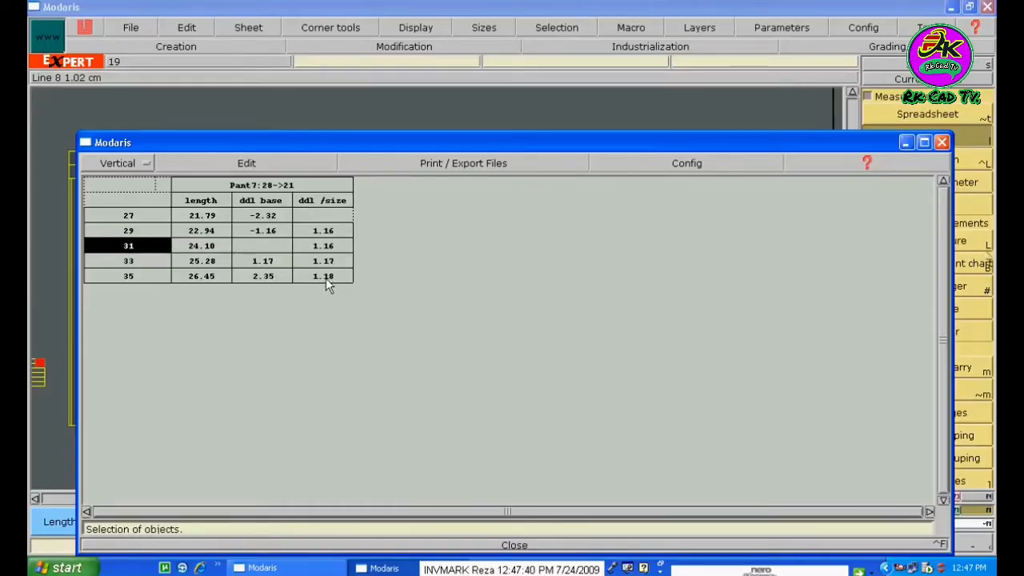
# Empty the front rise measurement from the spreadsheet and close it
pyautogui.click(248, 168)
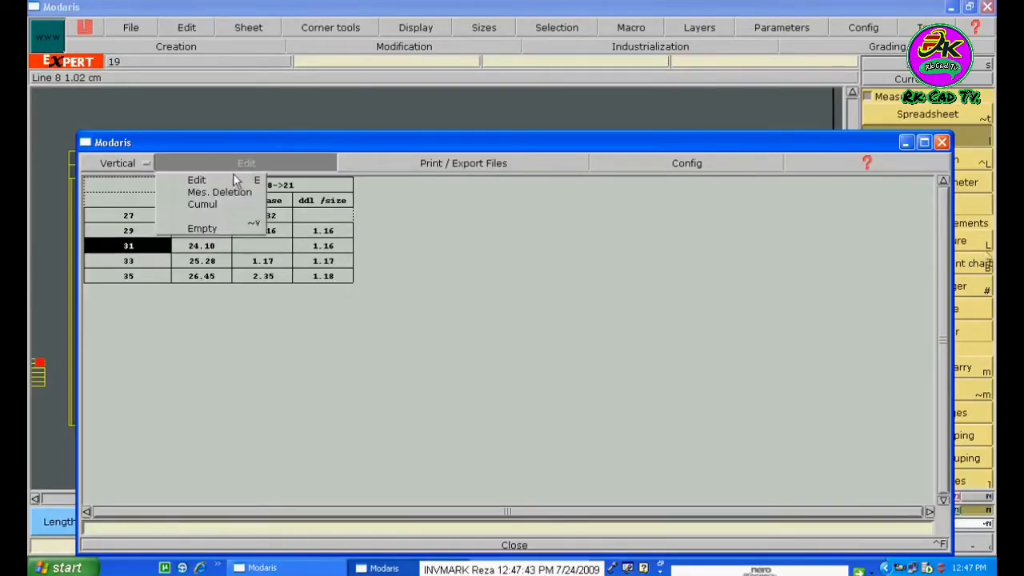
pyautogui.click(209, 228)
pyautogui.click(519, 544)
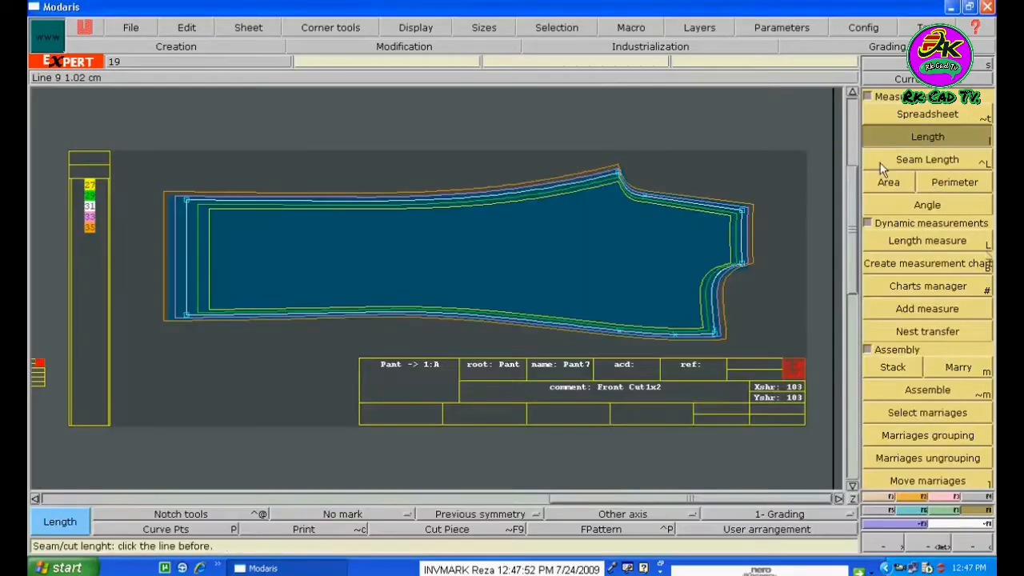
# Set the ddx increment of the centre front waist corner to 0.84 for all sizes
pyautogui.click(916, 510)
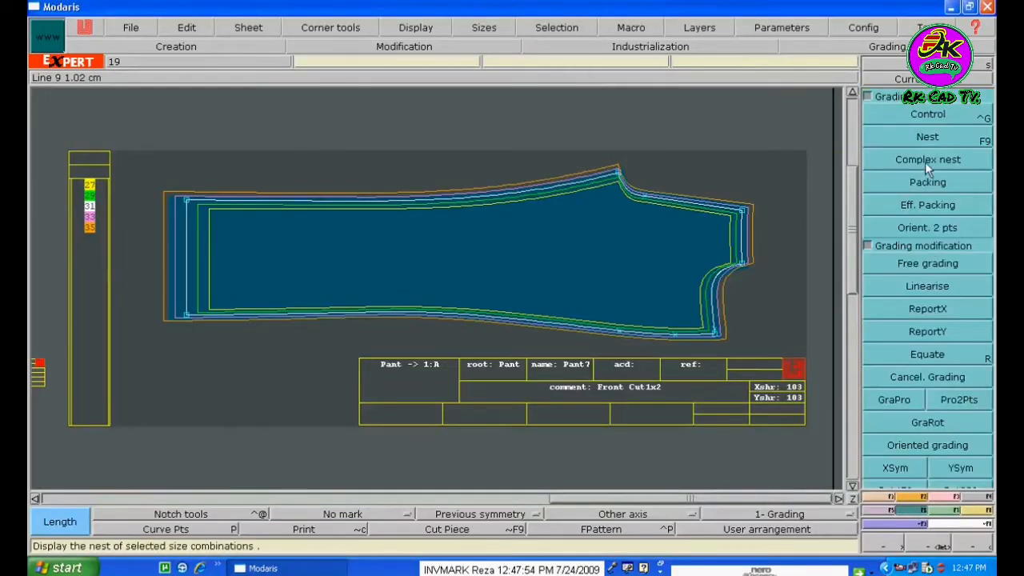
pyautogui.click(925, 113)
pyautogui.click(743, 213)
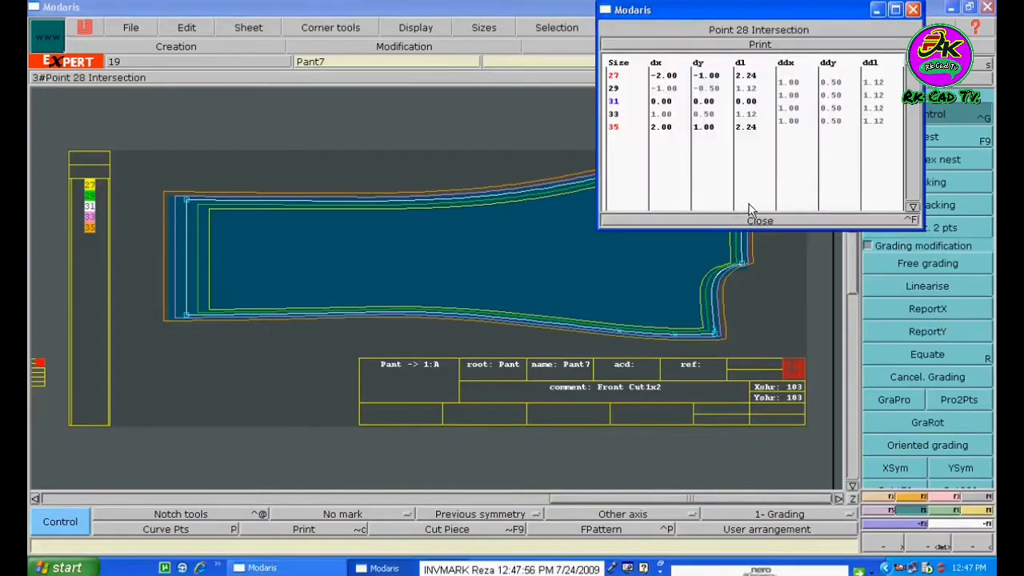
pyautogui.moveTo(791, 82); pyautogui.dragTo(792, 120)
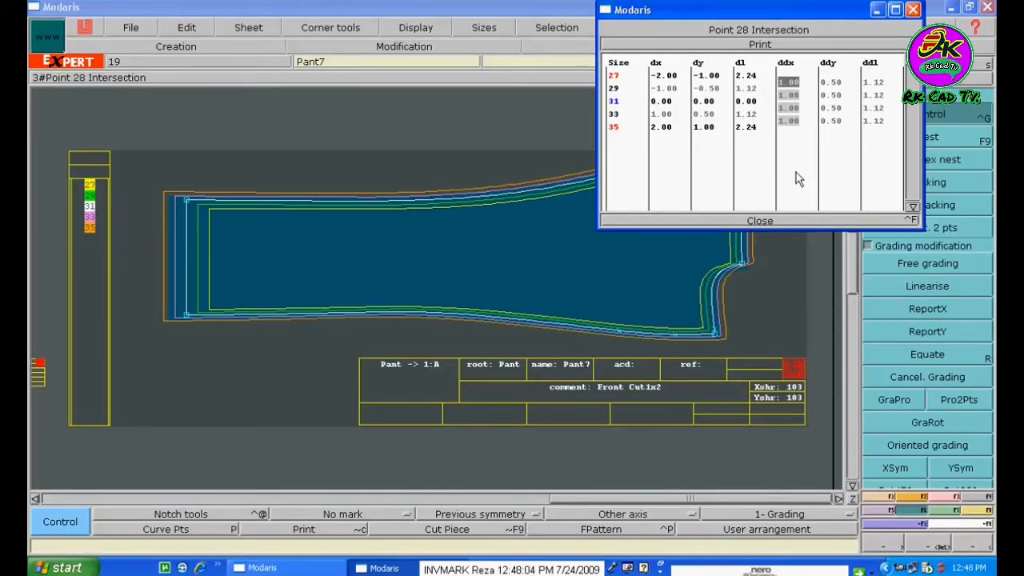
pyautogui.press('Delete')
pyautogui.write('.04')
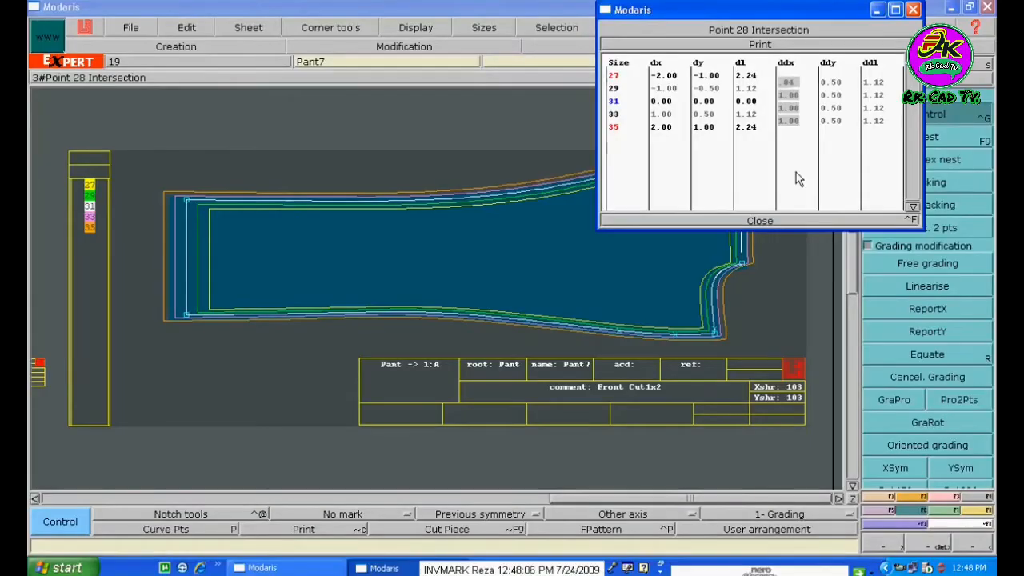
pyautogui.press('Return')
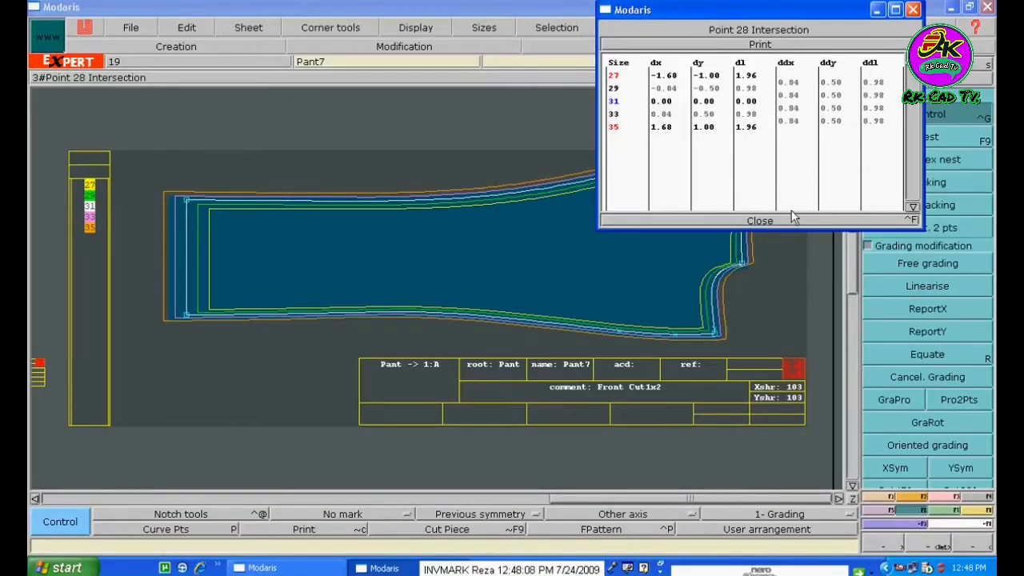
# Set the centre front waist corner's ddx increment to .83 for the 31–33 and 33–35 size intervals
pyautogui.moveTo(801, 108); pyautogui.dragTo(801, 124)
pyautogui.write('.83')
pyautogui.press('Return')
pyautogui.click(761, 221)
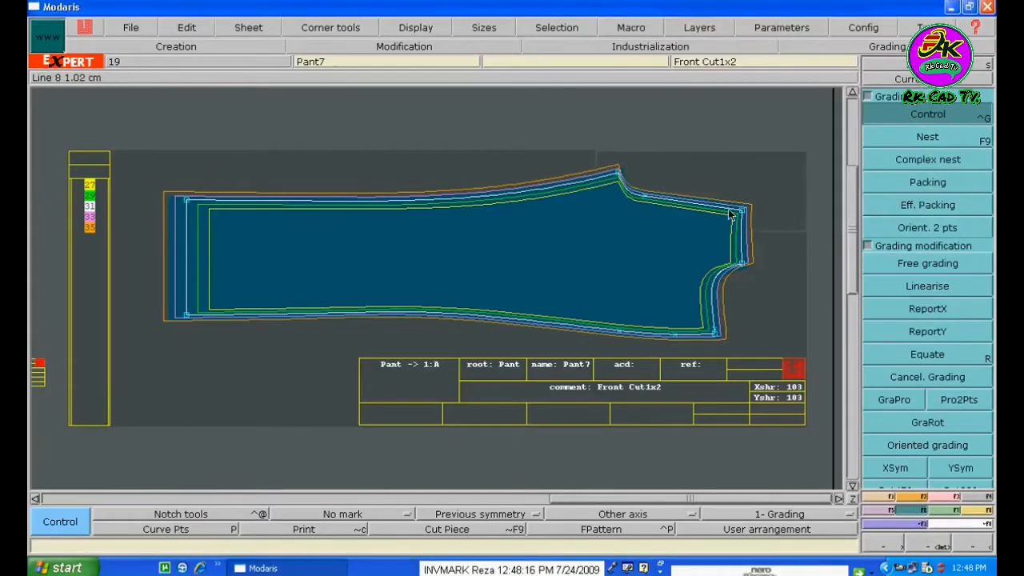
# Measure the front rise from the centre front waist corner to the crotch point per size in the spreadsheet, and empty the table
pyautogui.press('F7')
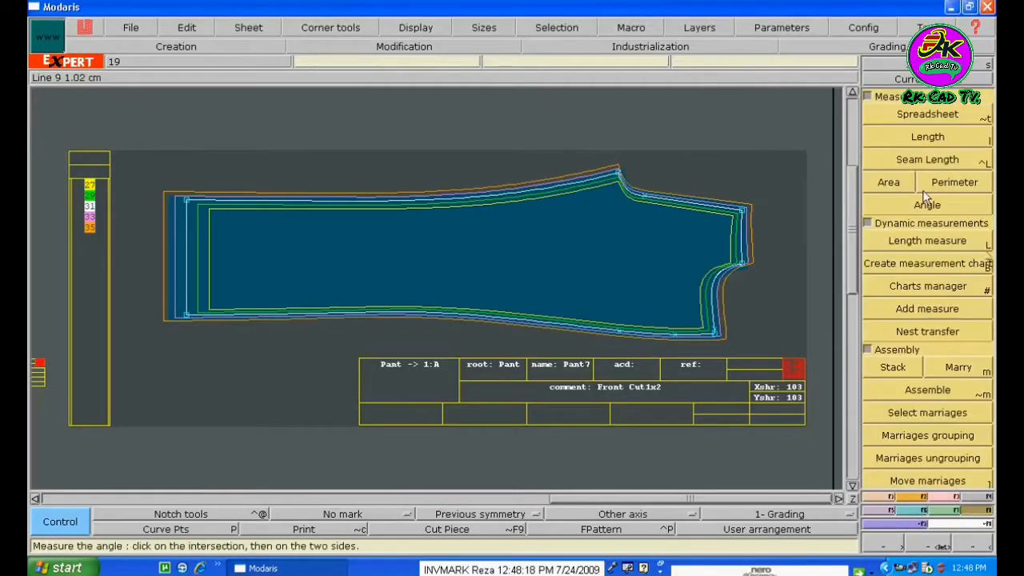
pyautogui.click(927, 137)
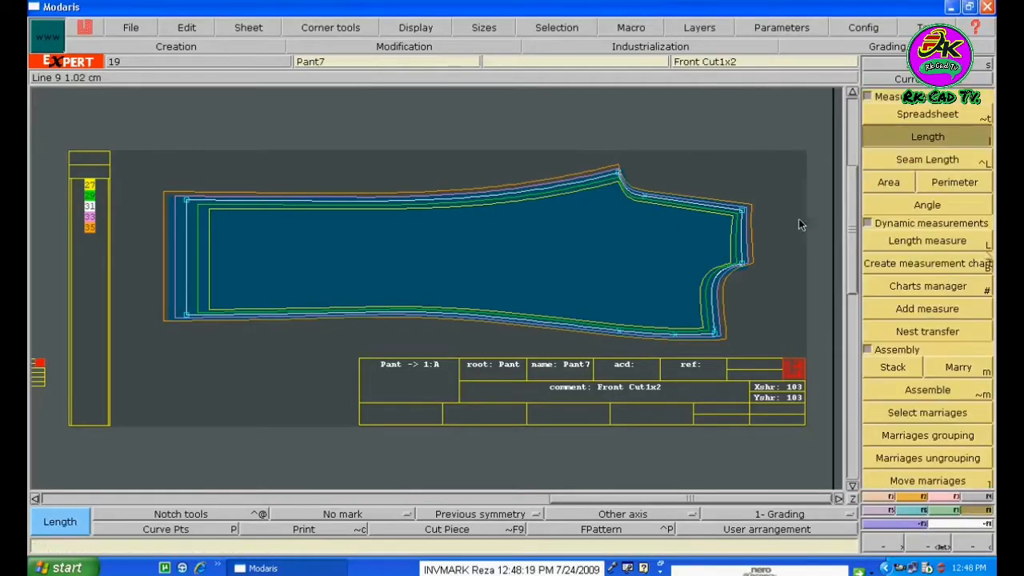
pyautogui.click(744, 214)
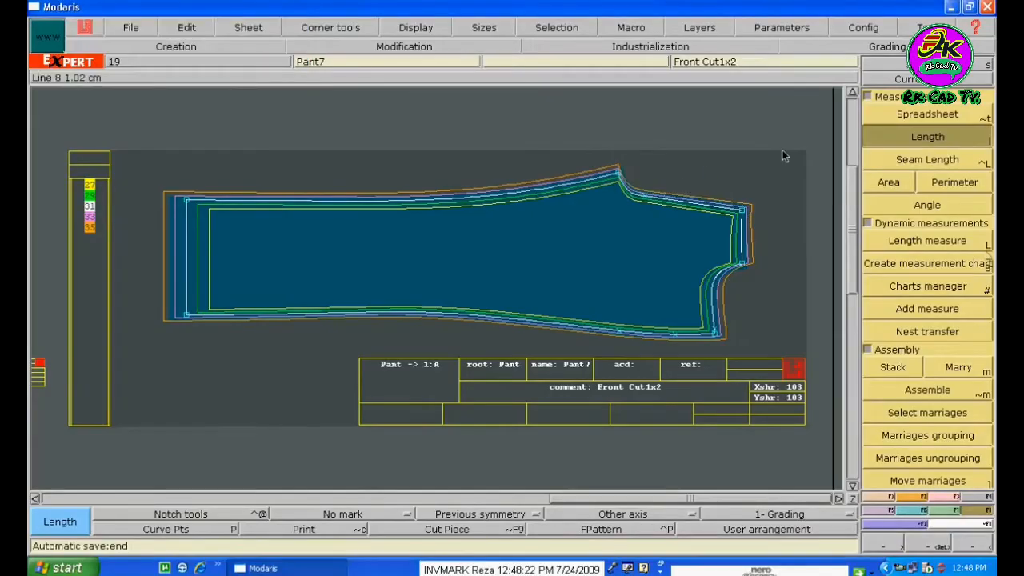
pyautogui.click(927, 114)
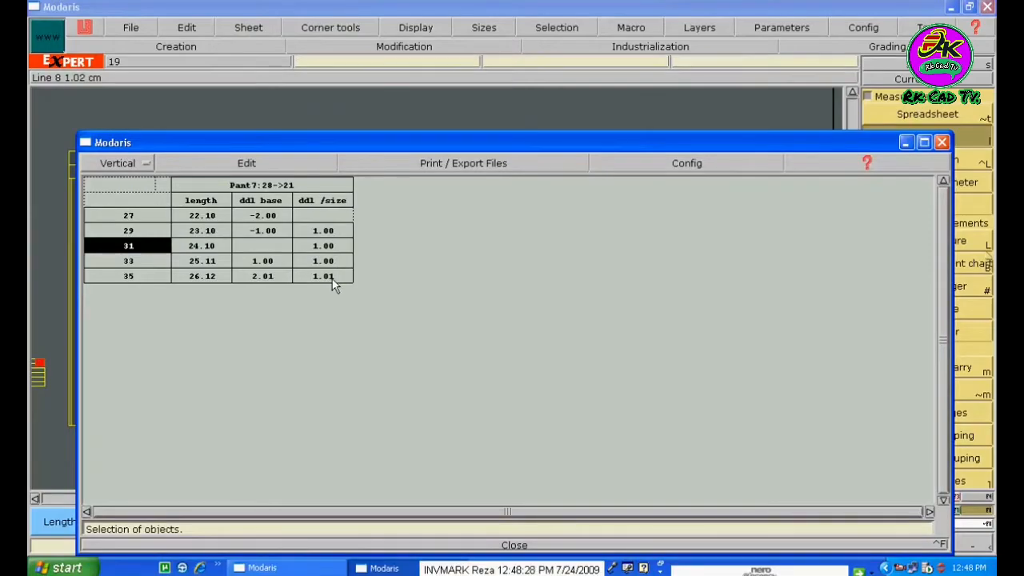
pyautogui.click(279, 160)
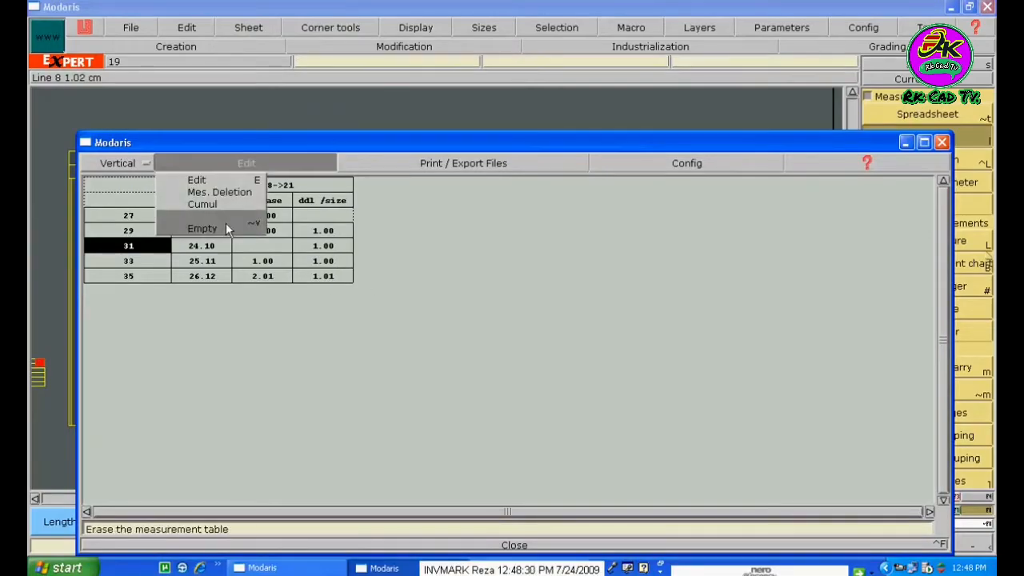
pyautogui.click(228, 226)
pyautogui.click(522, 545)
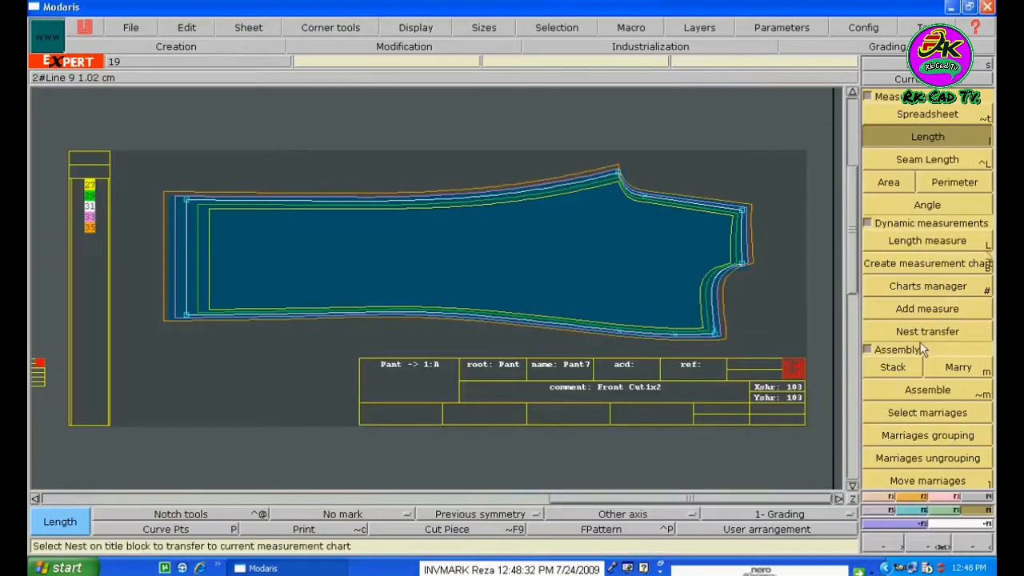
# Set the centre front waist corner's ddx increment to .82 for the 33–35 size interval
pyautogui.click(910, 497)
pyautogui.click(927, 114)
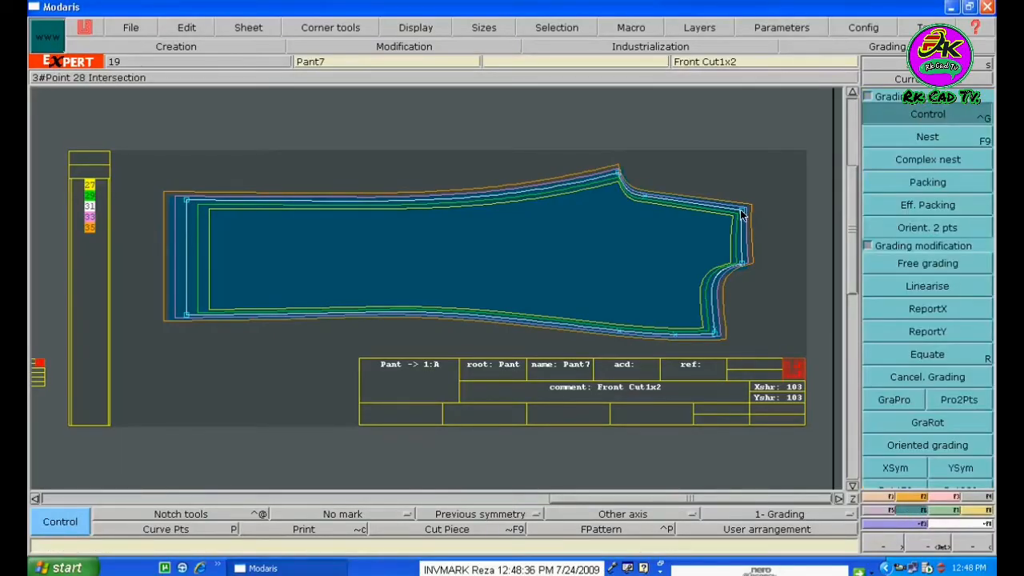
pyautogui.click(743, 214)
pyautogui.click(789, 121)
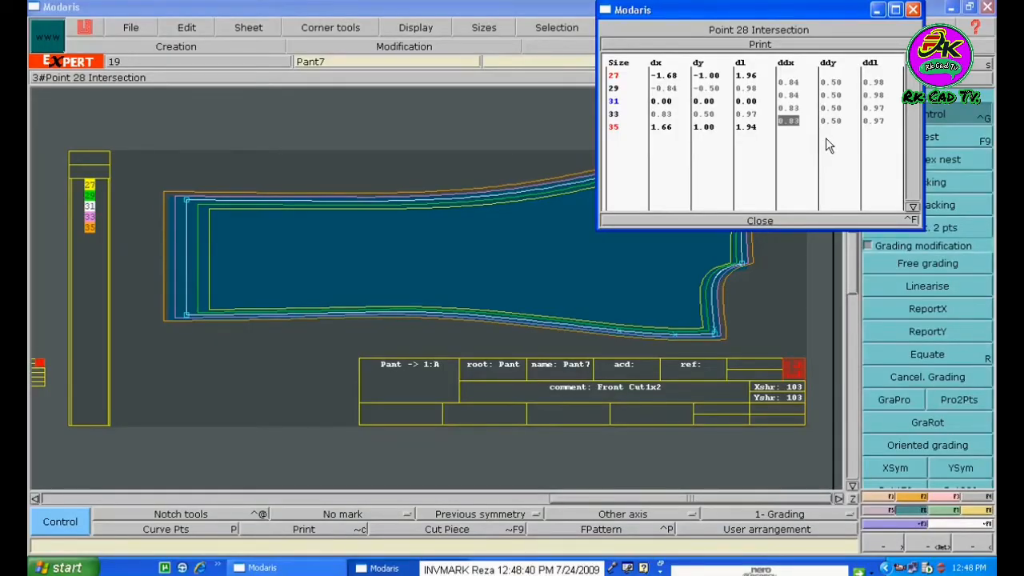
pyautogui.write('-')
pyautogui.write('.82')
pyautogui.press('Return')
pyautogui.click(758, 221)
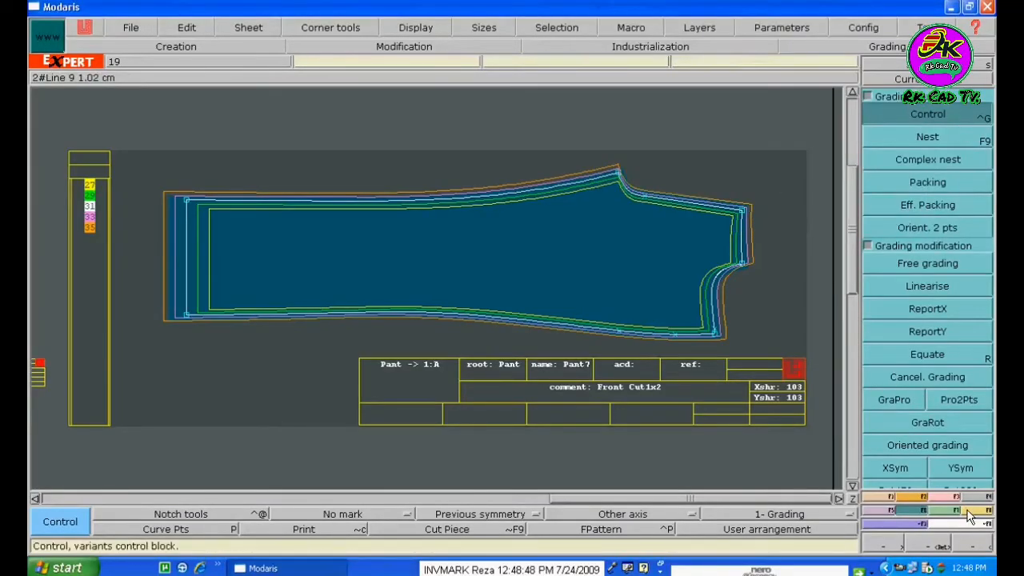
# Recheck the front rise per size in the spreadsheet, from the centre front waist corner to the crotch point, and empty the table
pyautogui.click(971, 510)
pyautogui.click(940, 134)
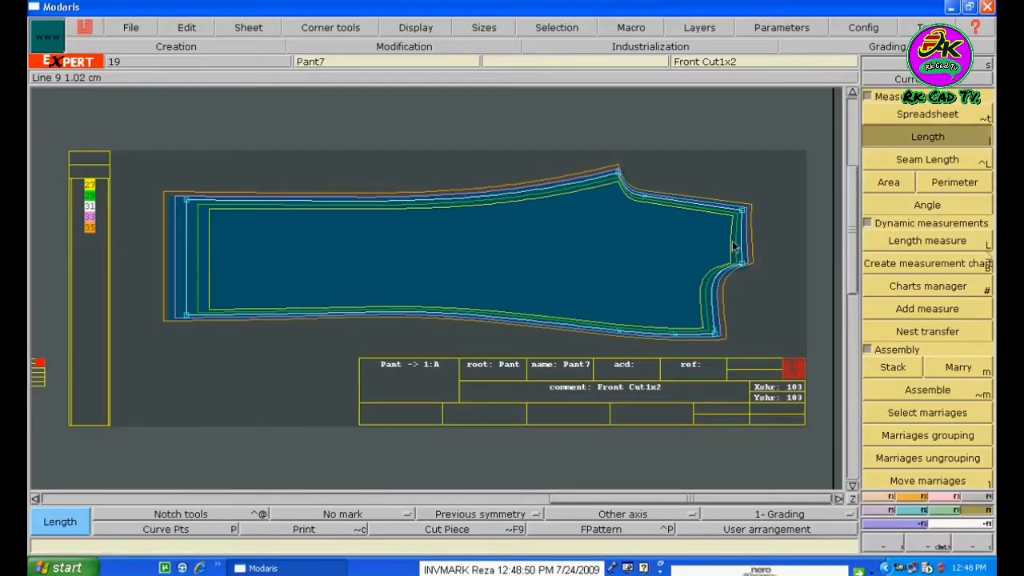
pyautogui.click(743, 212)
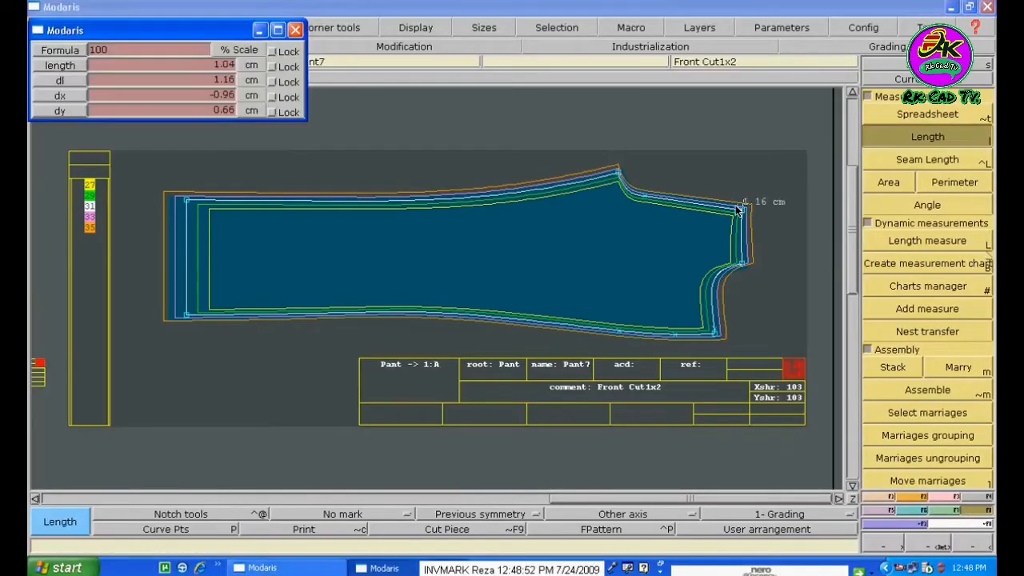
pyautogui.click(618, 172)
pyautogui.click(619, 172)
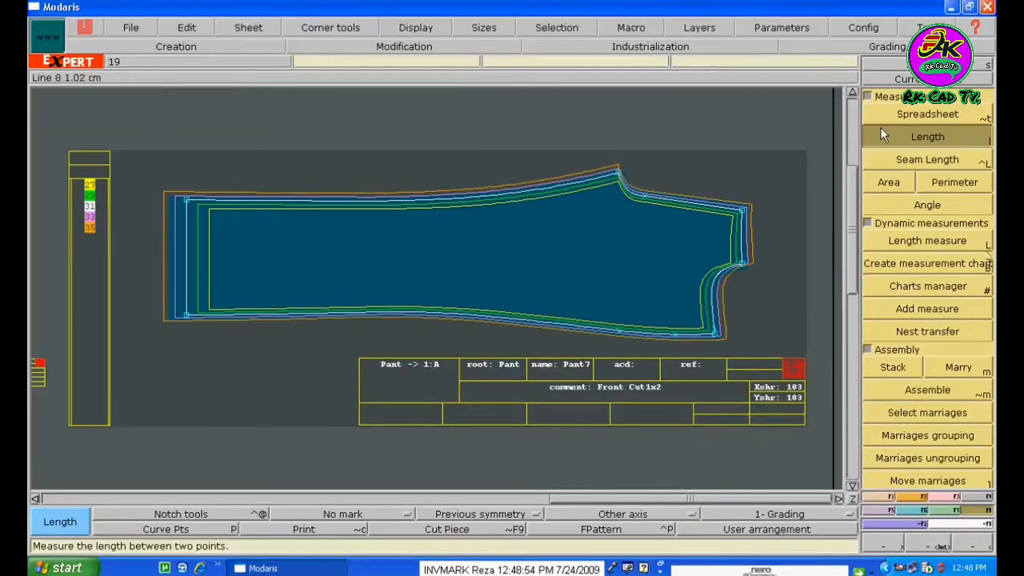
pyautogui.click(889, 116)
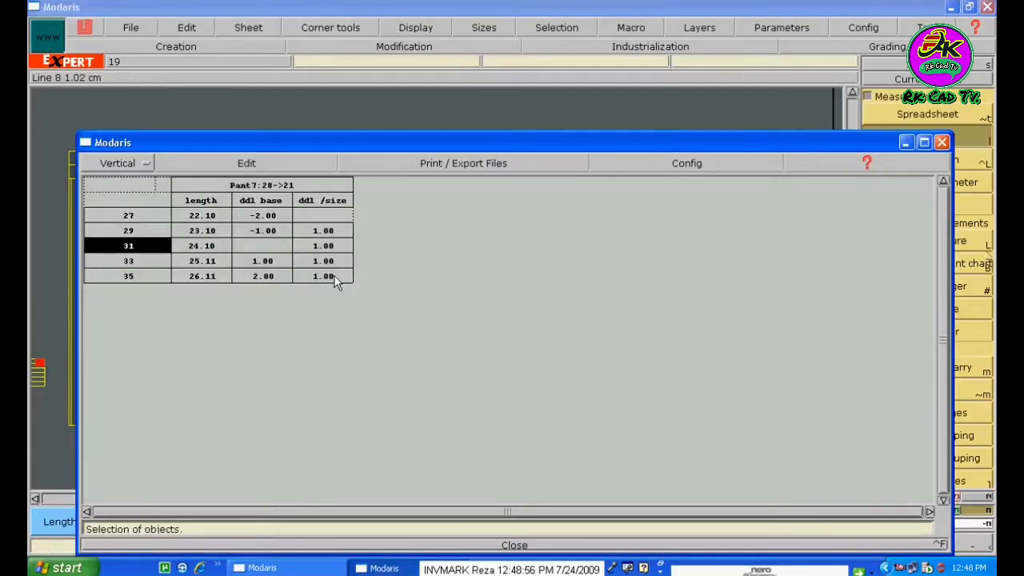
pyautogui.click(233, 164)
pyautogui.click(206, 228)
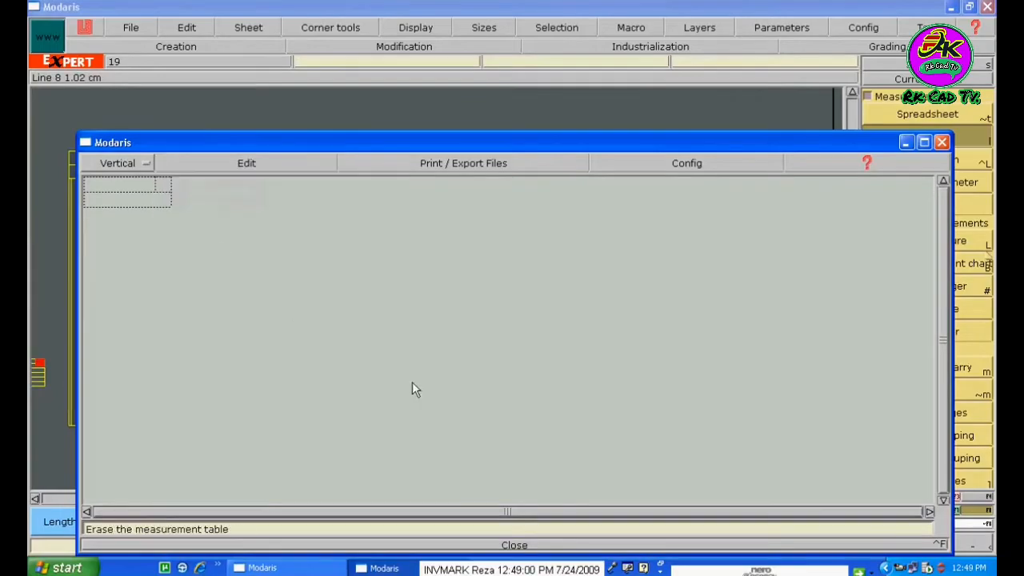
pyautogui.click(514, 546)
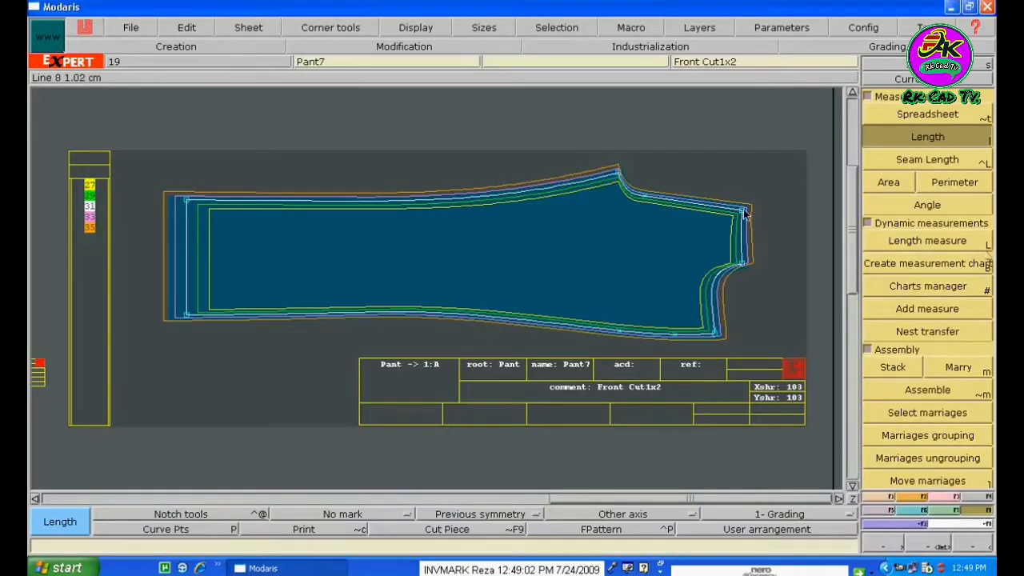
# Measure the inseam from the crotch point to the hem corner per size in the spreadsheet, and empty the table
pyautogui.click(618, 176)
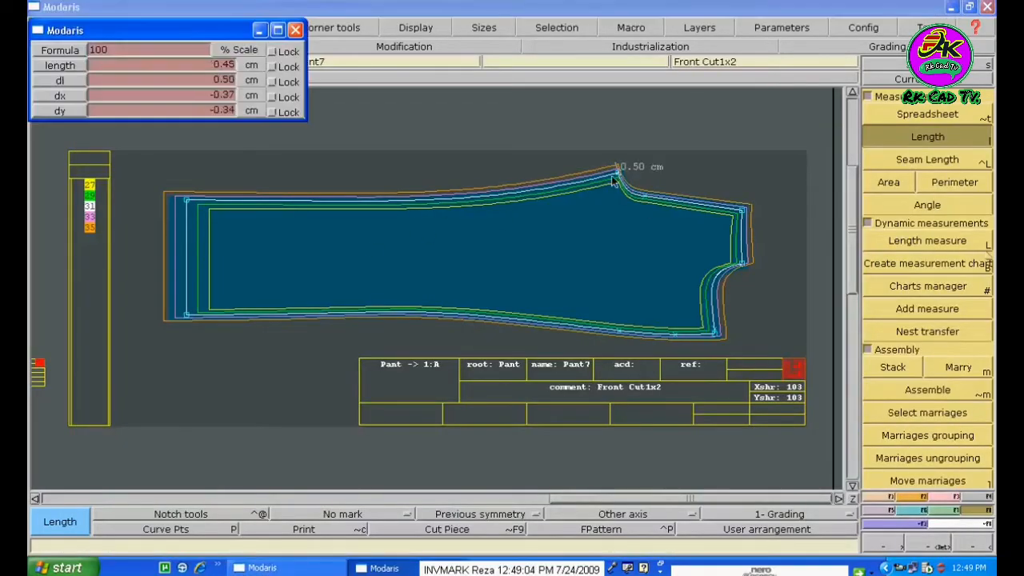
pyautogui.click(188, 204)
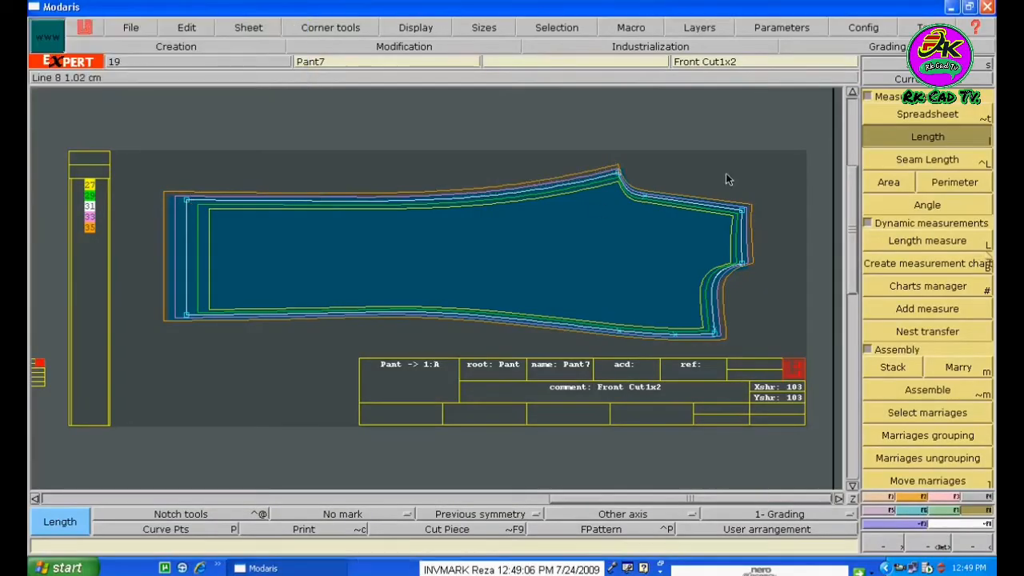
pyautogui.click(925, 114)
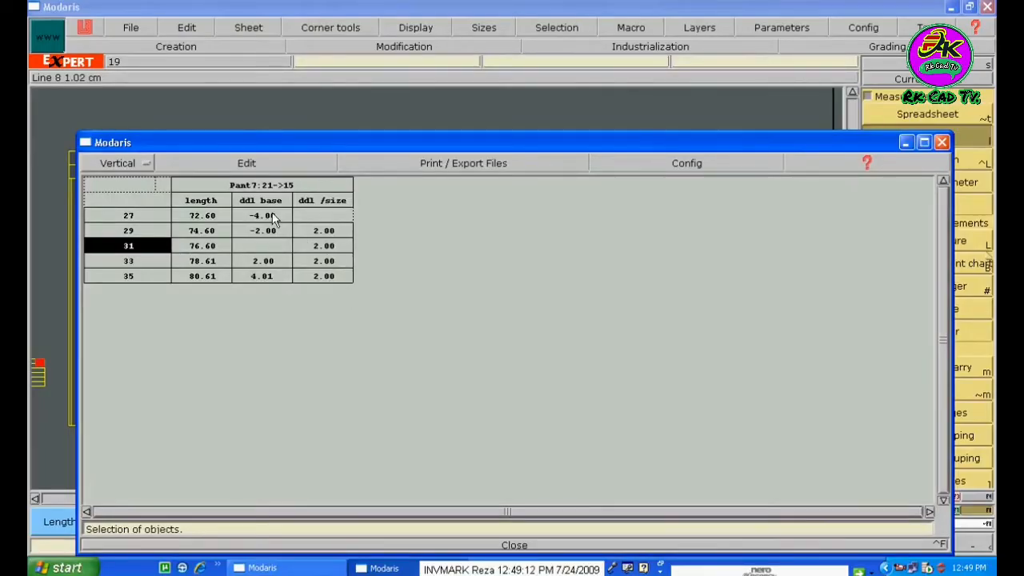
pyautogui.click(266, 165)
pyautogui.click(217, 222)
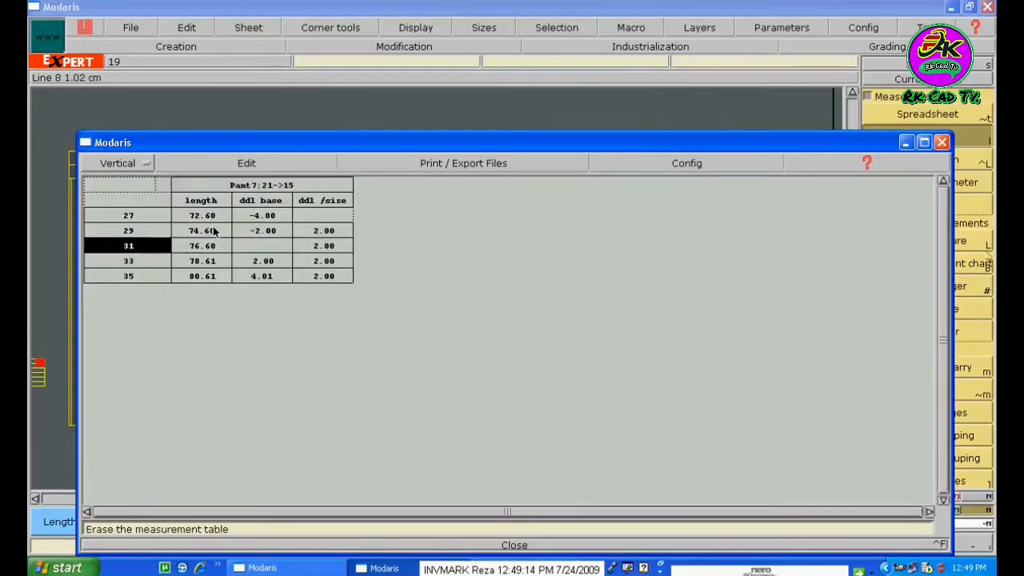
pyautogui.click(516, 544)
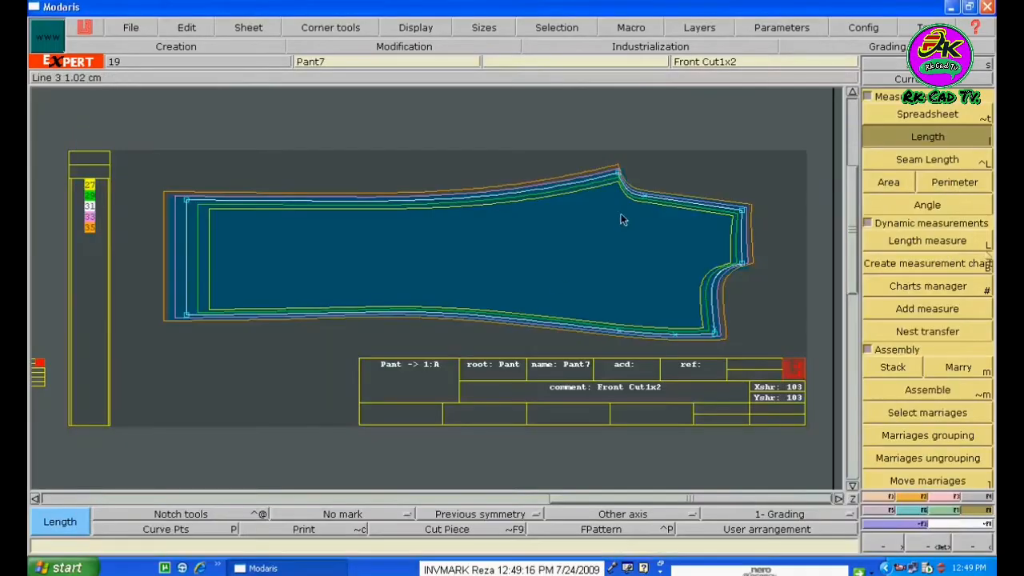
# Measure the front rise from the waist corner to the crotch point once more and review its size differences in the spreadsheet
pyautogui.click(928, 137)
pyautogui.click(743, 208)
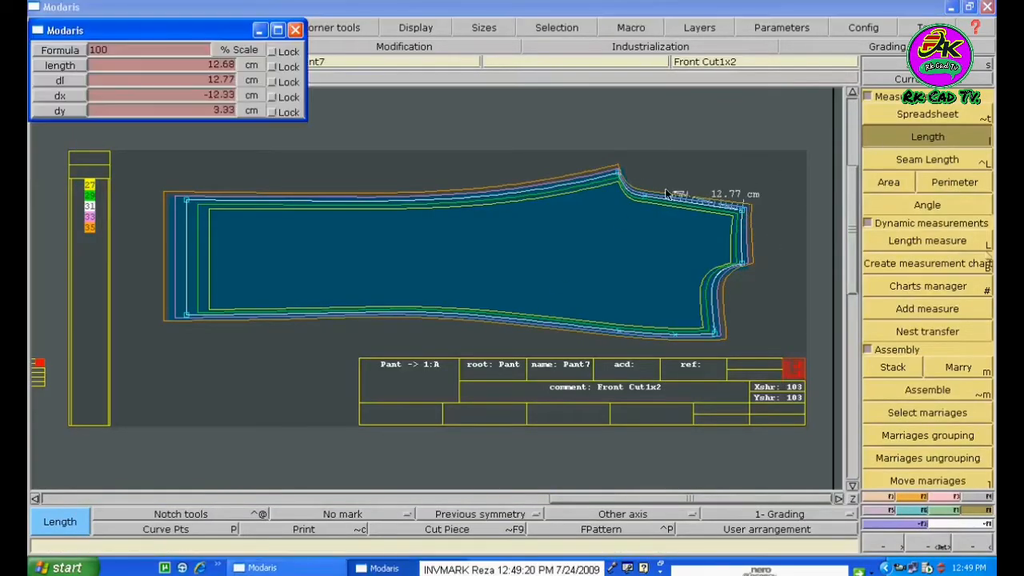
pyautogui.click(620, 177)
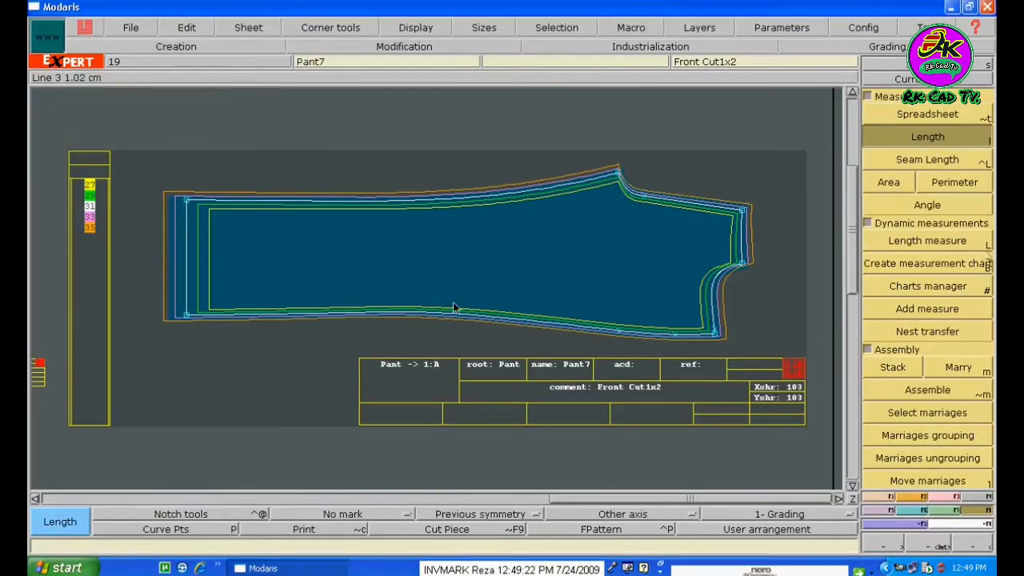
pyautogui.click(926, 114)
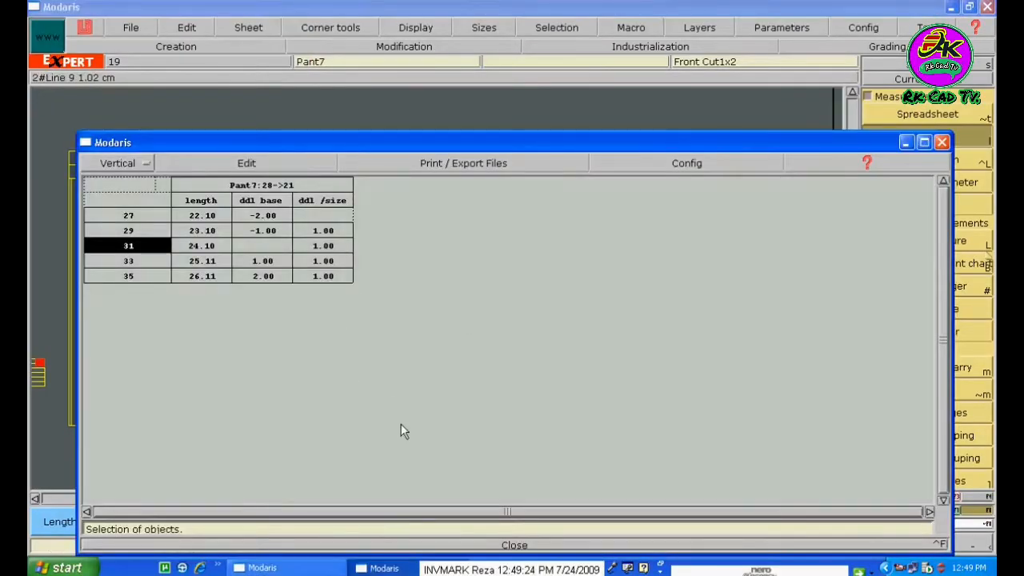
pyautogui.click(520, 546)
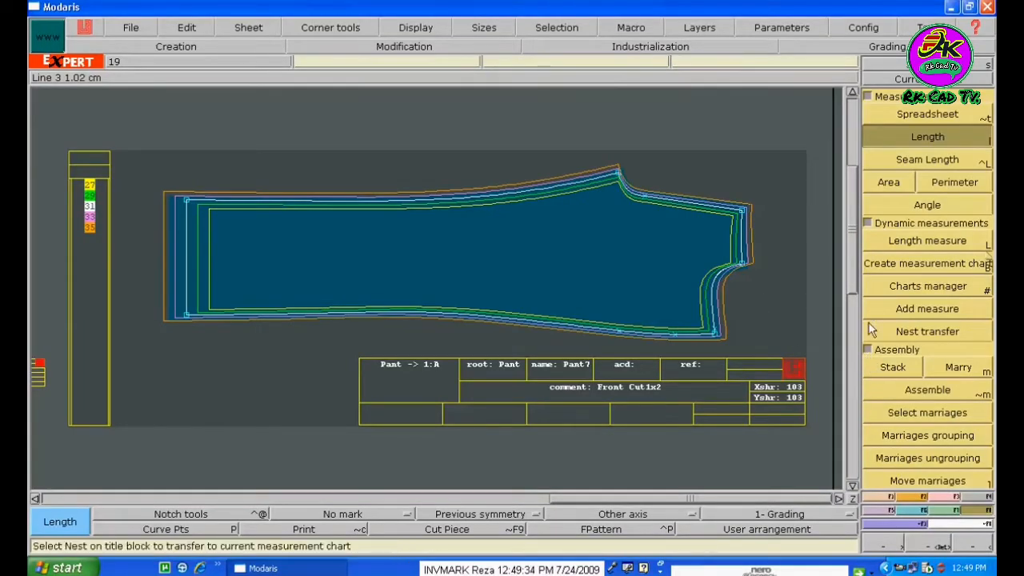
# Arrange all the sheets on the desk and bring up the Back Right piece
pyautogui.click(869, 96)
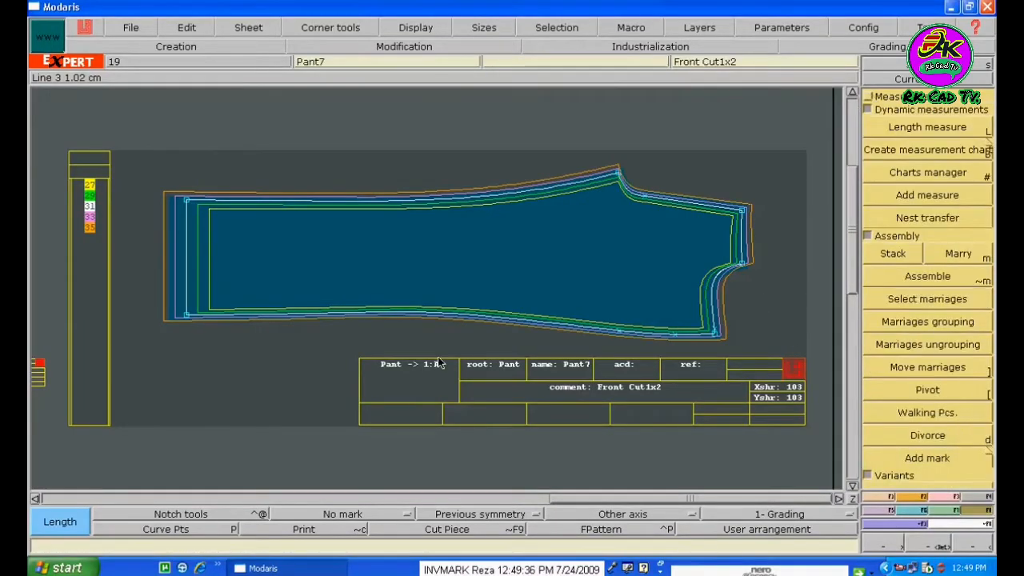
pyautogui.hotkey('ctrl', 'a')
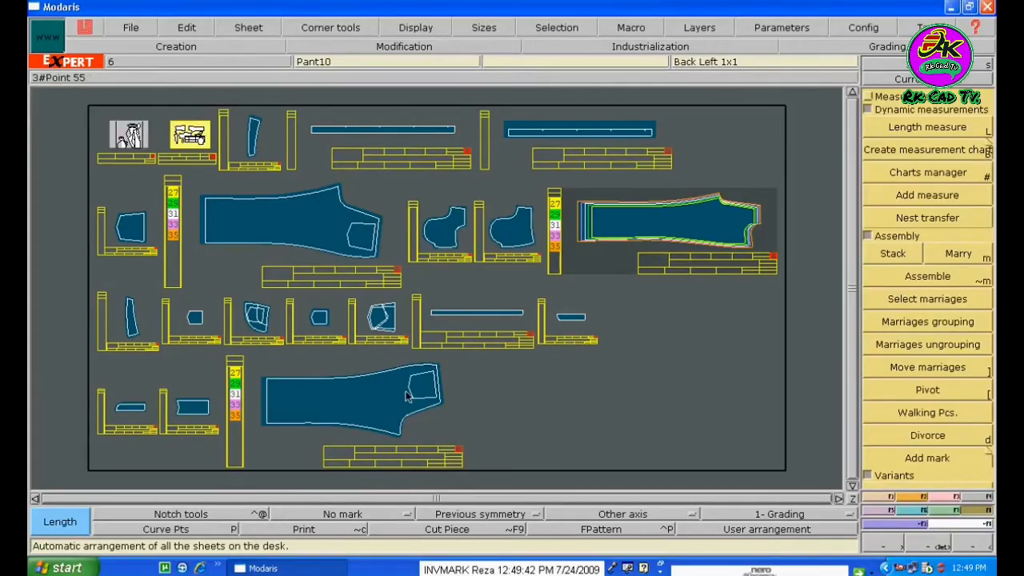
pyautogui.press('z')
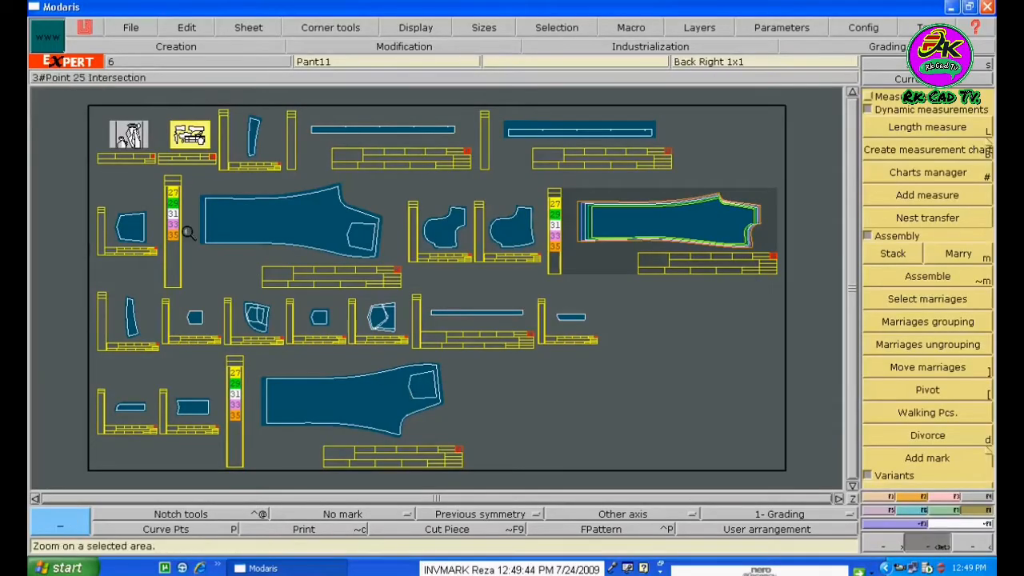
pyautogui.moveTo(186, 232); pyautogui.dragTo(481, 444)
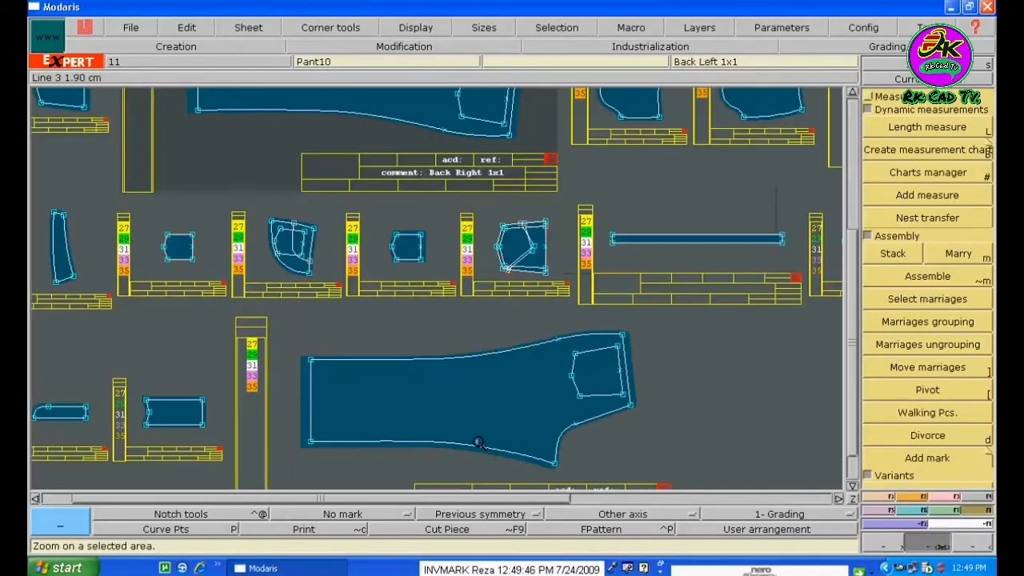
pyautogui.press('j')
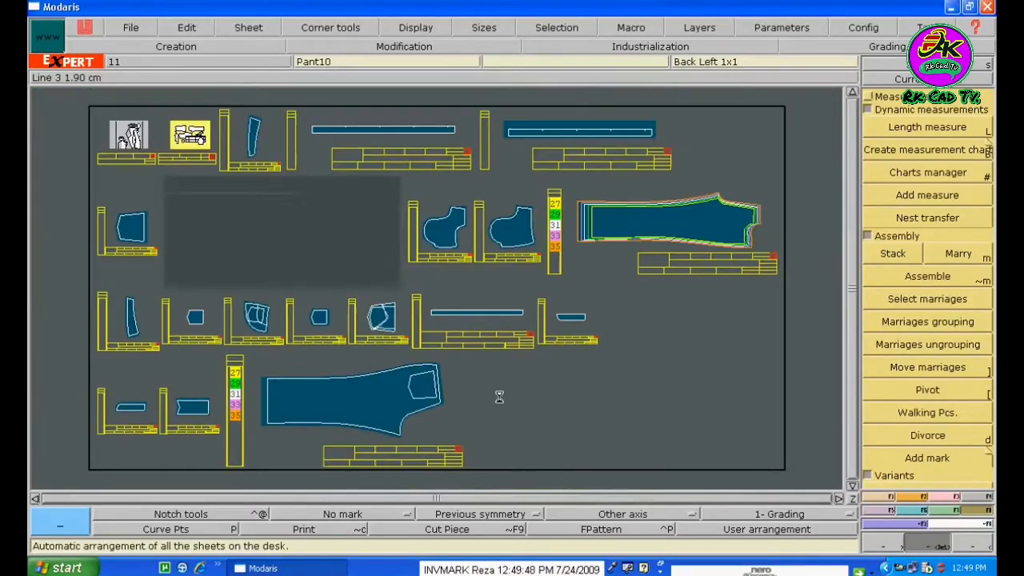
pyautogui.moveTo(80, 147); pyautogui.dragTo(416, 314)
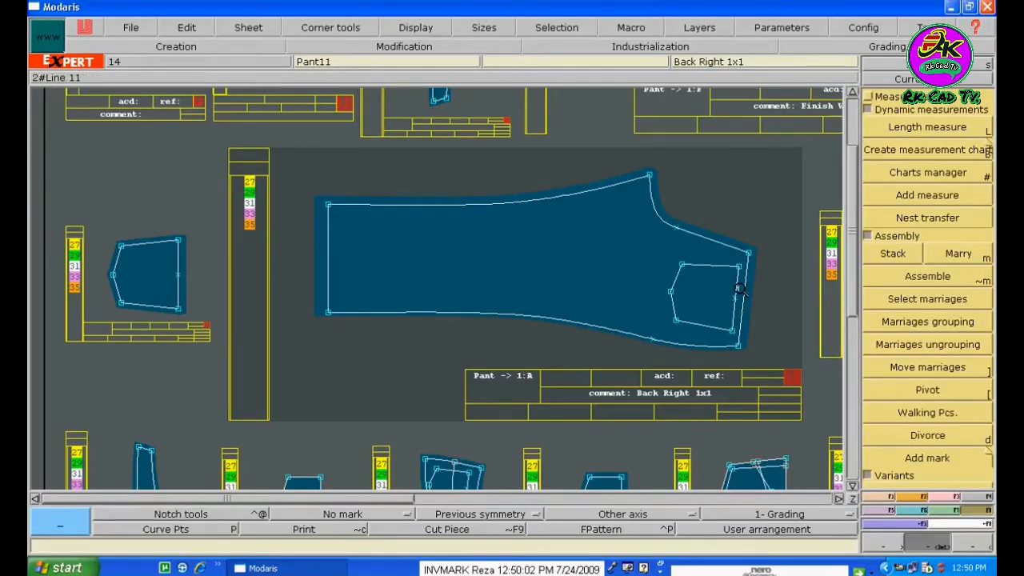
# Delete the five lines of the pocket outline inside the Back Right piece
pyautogui.press('Delete')
pyautogui.click(715, 266)
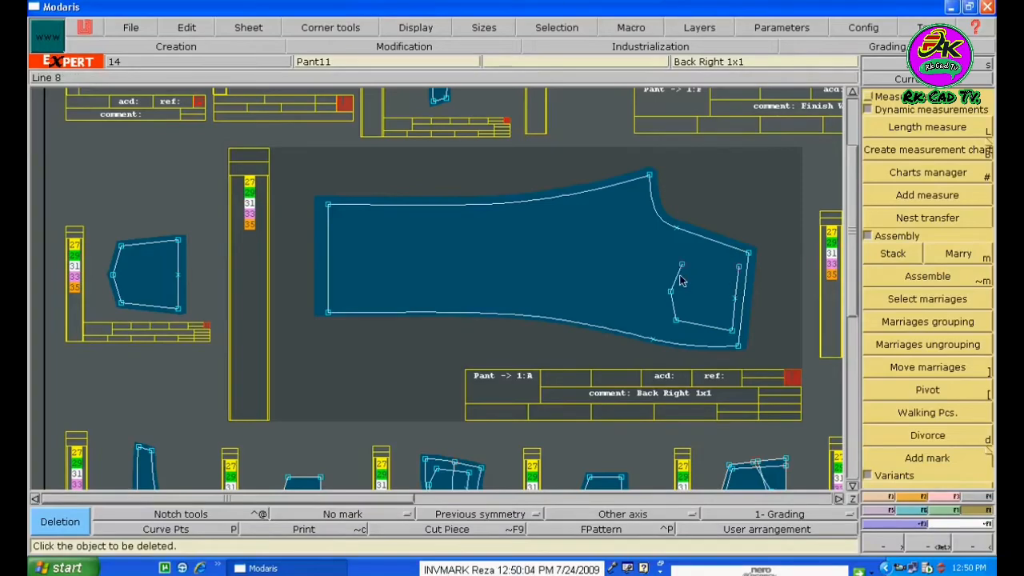
pyautogui.click(678, 279)
pyautogui.click(673, 307)
pyautogui.click(729, 327)
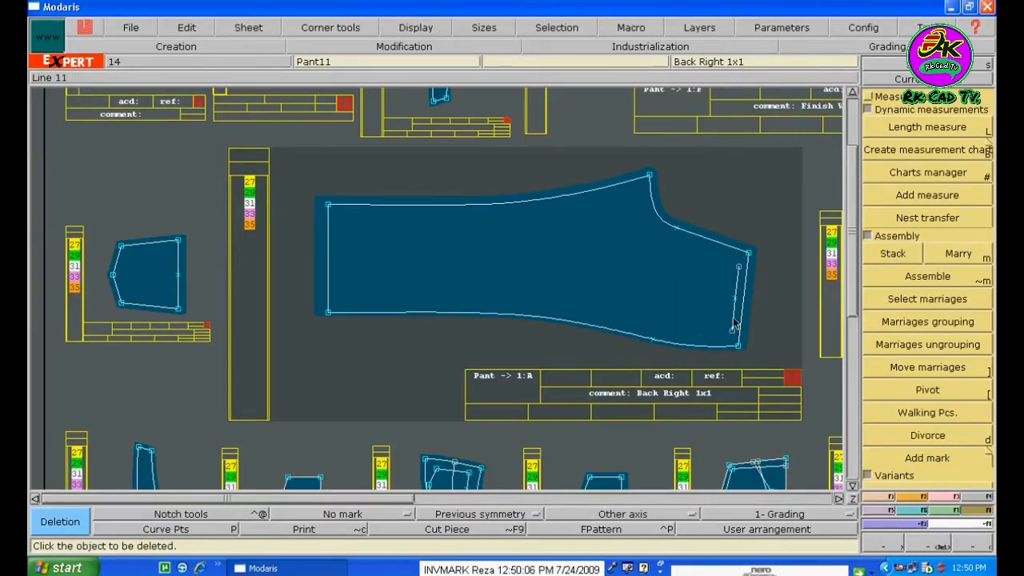
pyautogui.click(735, 317)
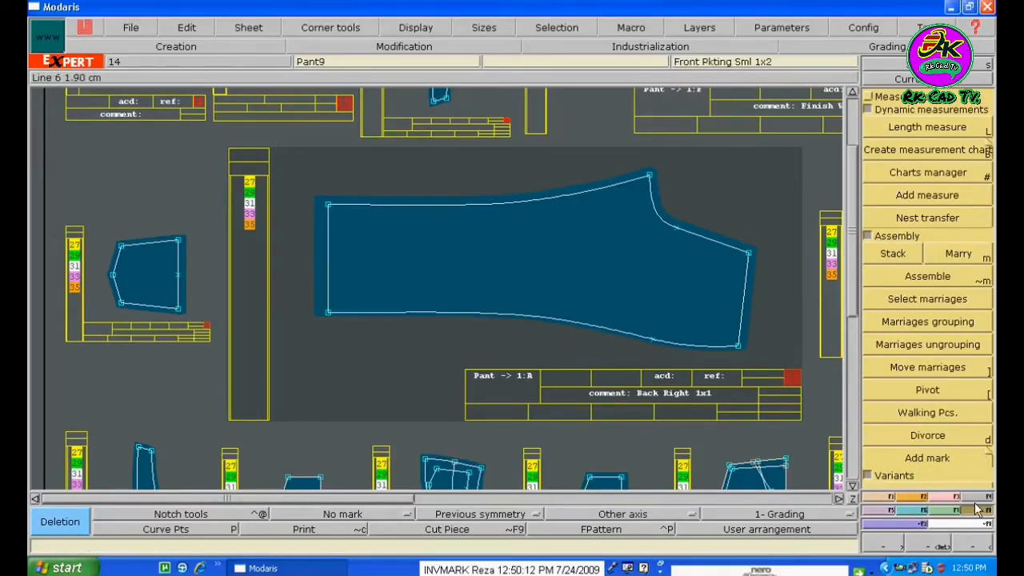
# Create a line parallel to the waist edge of the Back Right piece at a distance of -2.5 cm
pyautogui.click(885, 497)
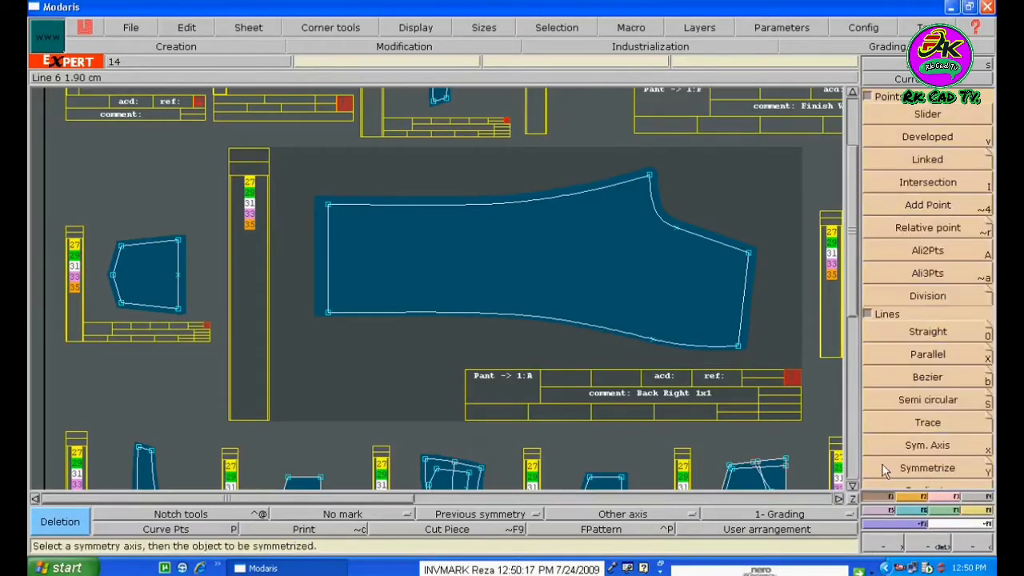
pyautogui.click(928, 354)
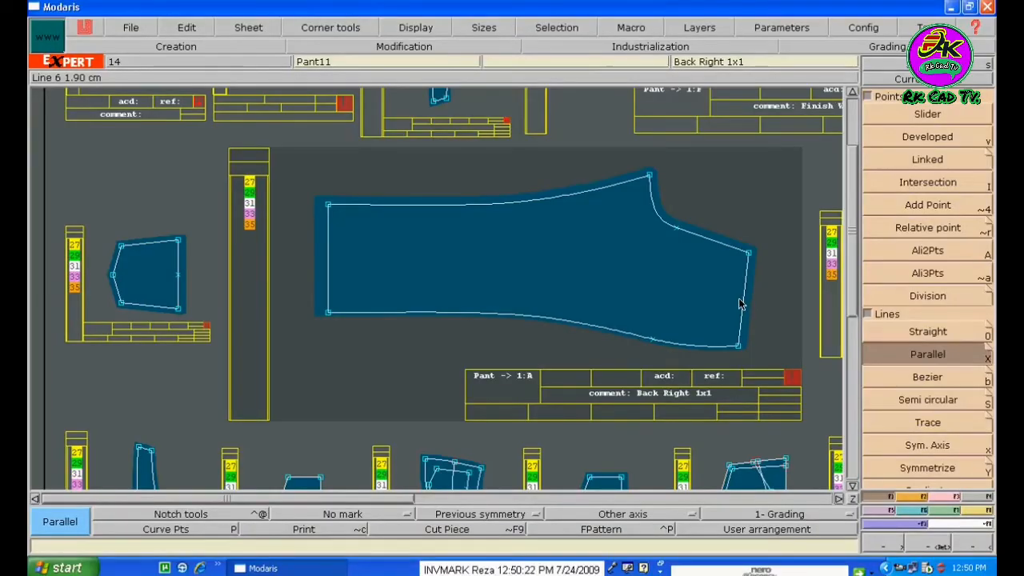
pyautogui.click(744, 304)
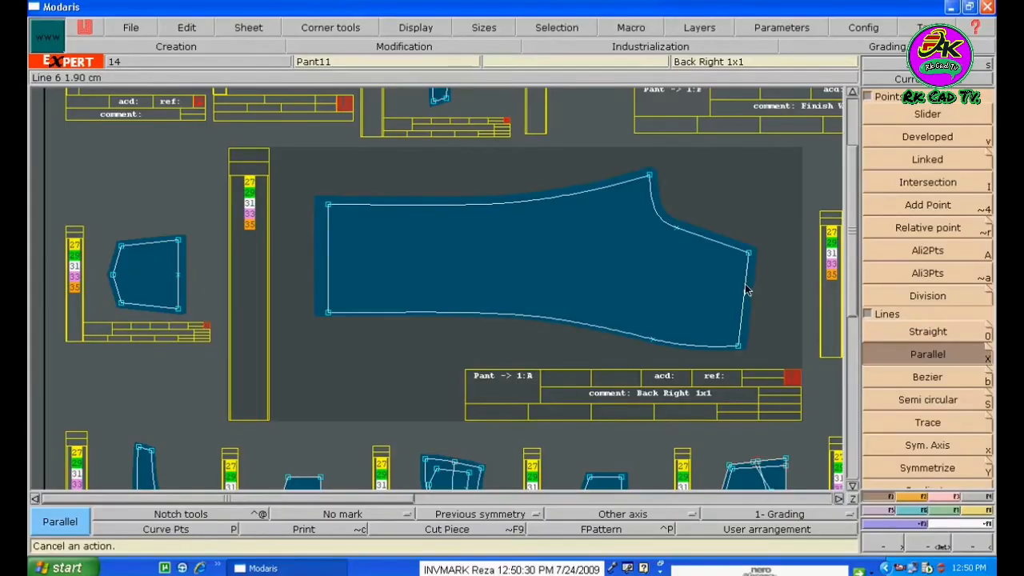
pyautogui.press('Home')
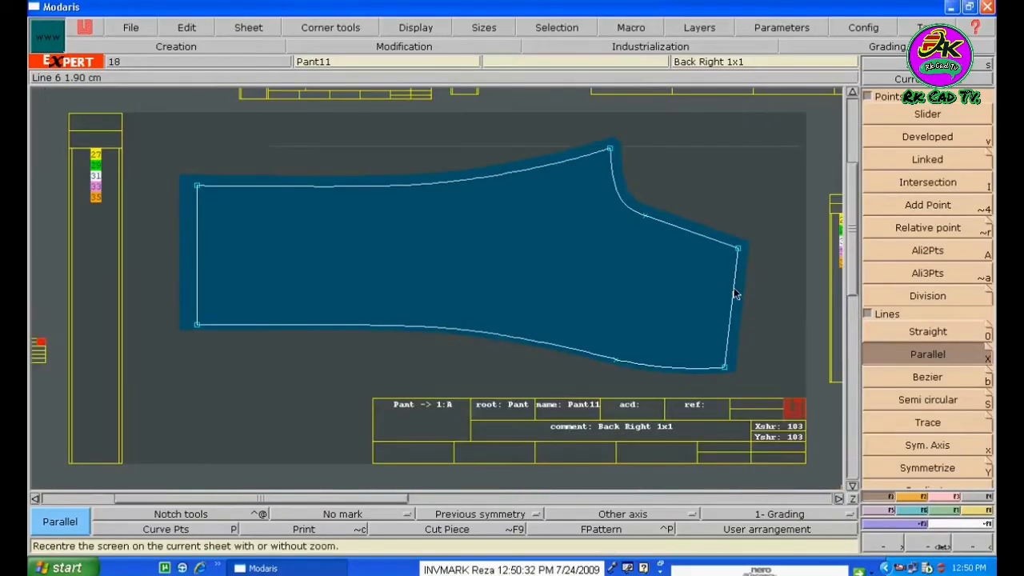
pyautogui.click(736, 294)
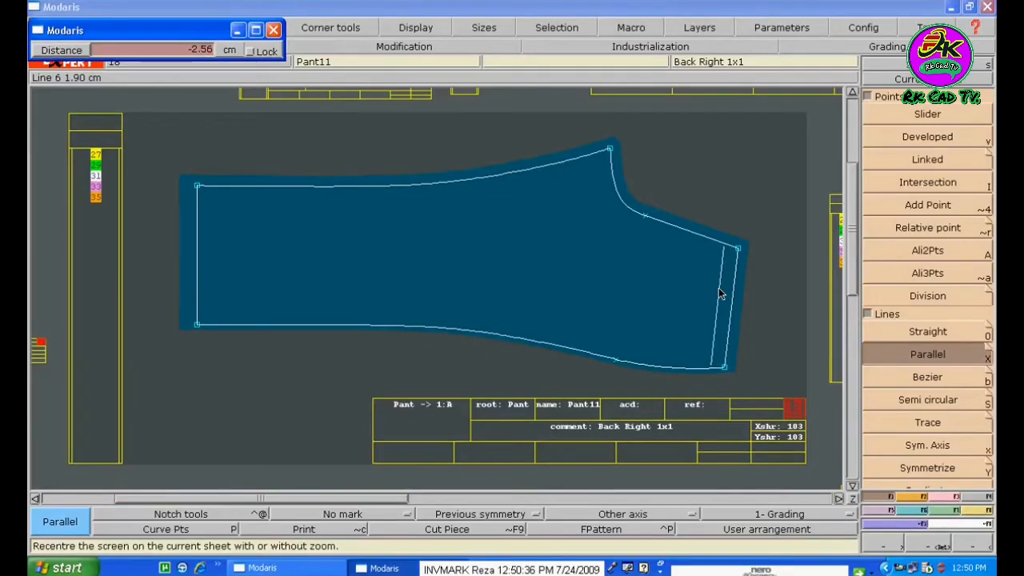
pyautogui.press('Down')
pyautogui.write('-2.5')
pyautogui.press('Return')
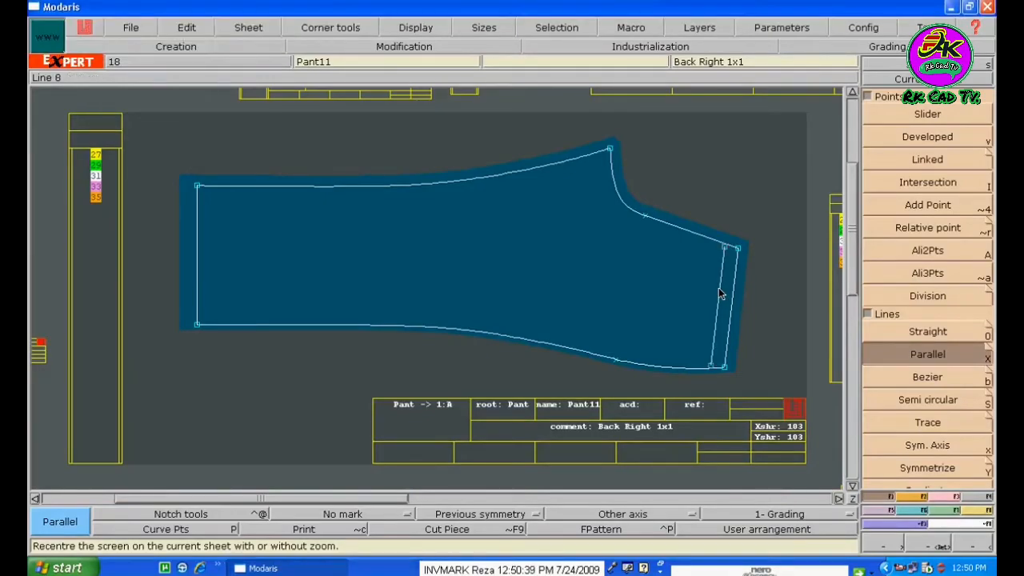
# Place a developed point near the middle of the parallel line below the waist of the Back Right piece
pyautogui.click(917, 516)
pyautogui.click(873, 501)
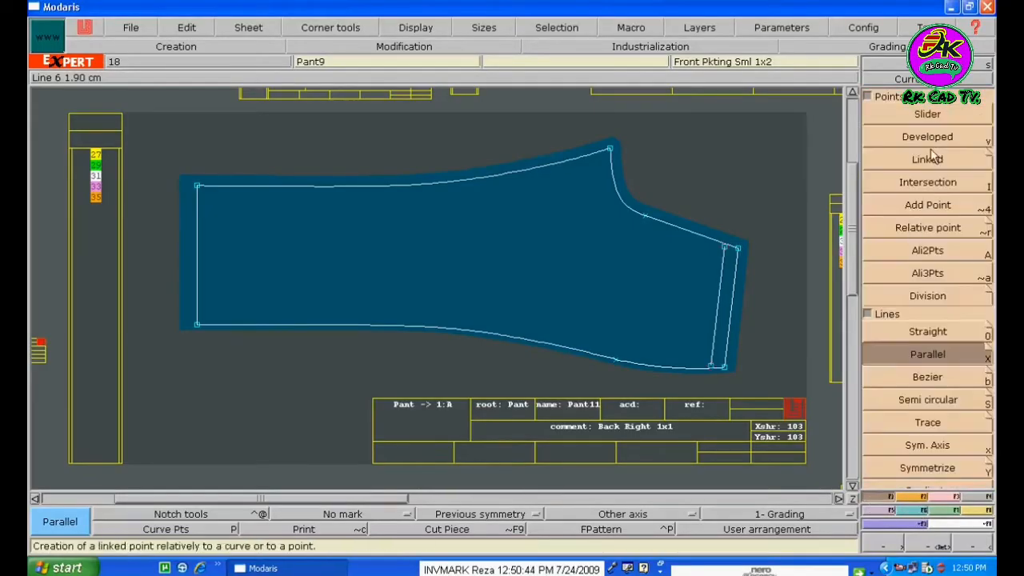
pyautogui.click(928, 140)
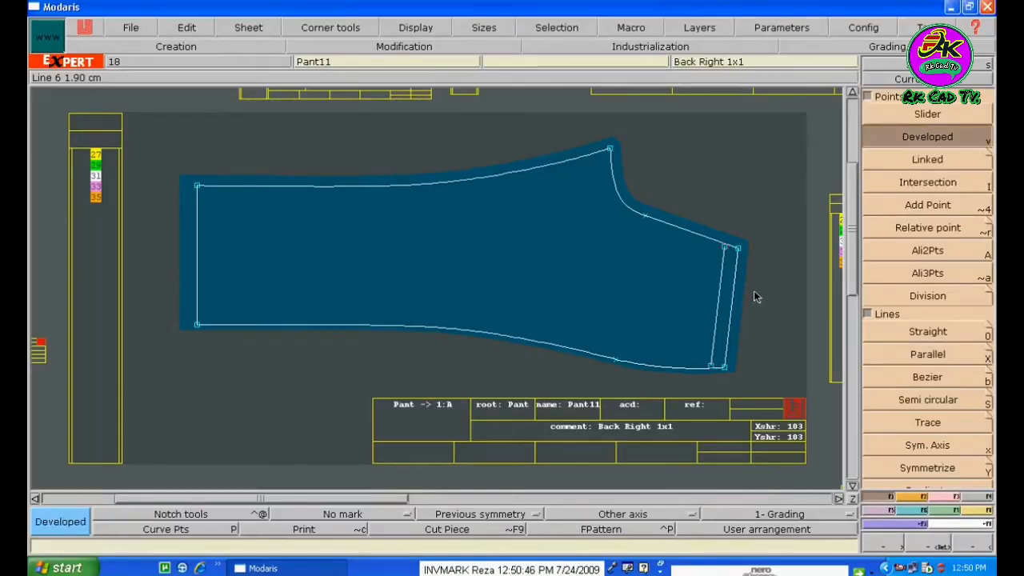
pyautogui.click(718, 309)
pyautogui.click(718, 308)
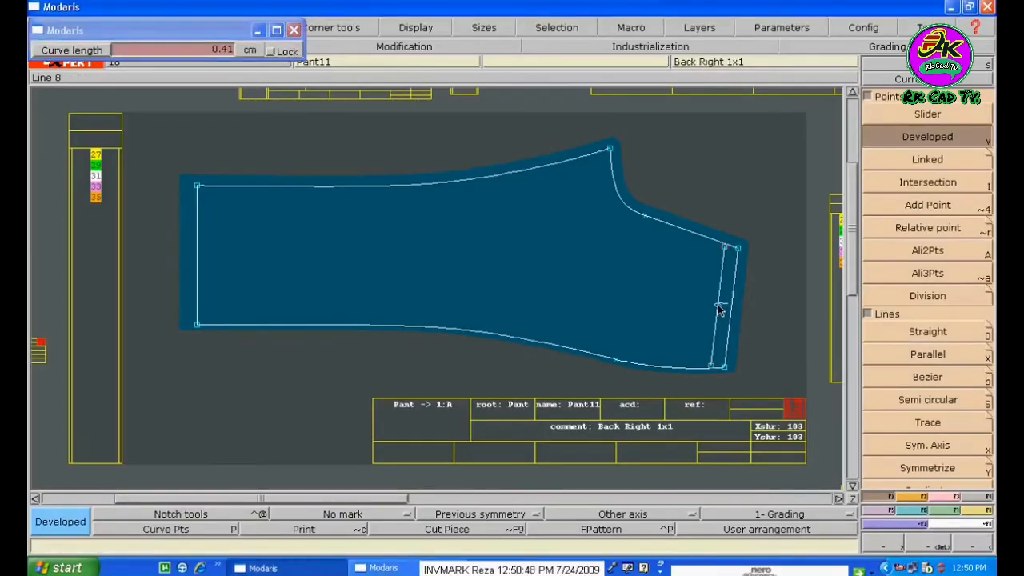
pyautogui.click(924, 499)
pyautogui.click(928, 399)
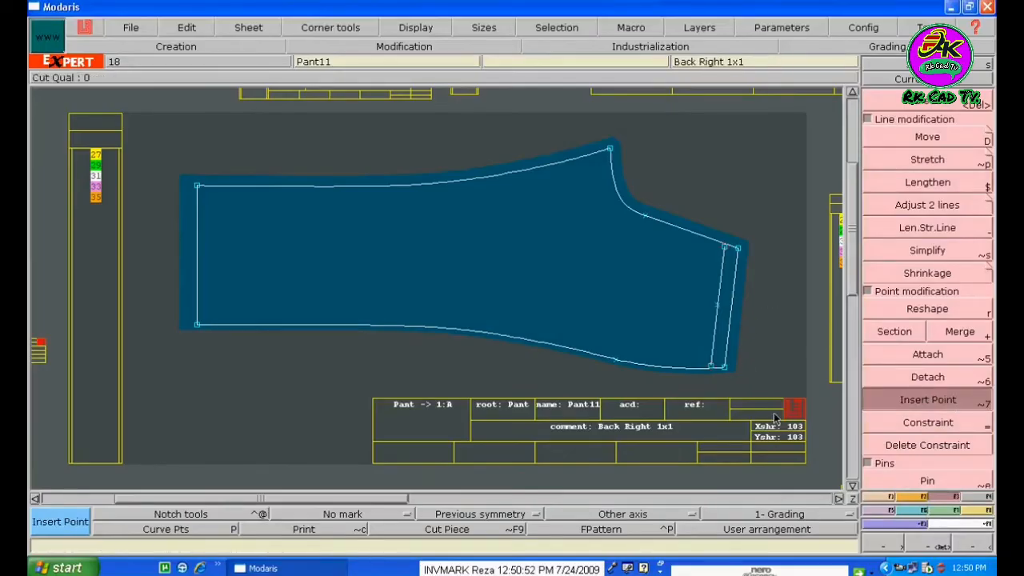
# Arrange all sheets and marry the five-sided pocket piece by its opening midpoint to the point on Back Right's parallel line
pyautogui.press('j')
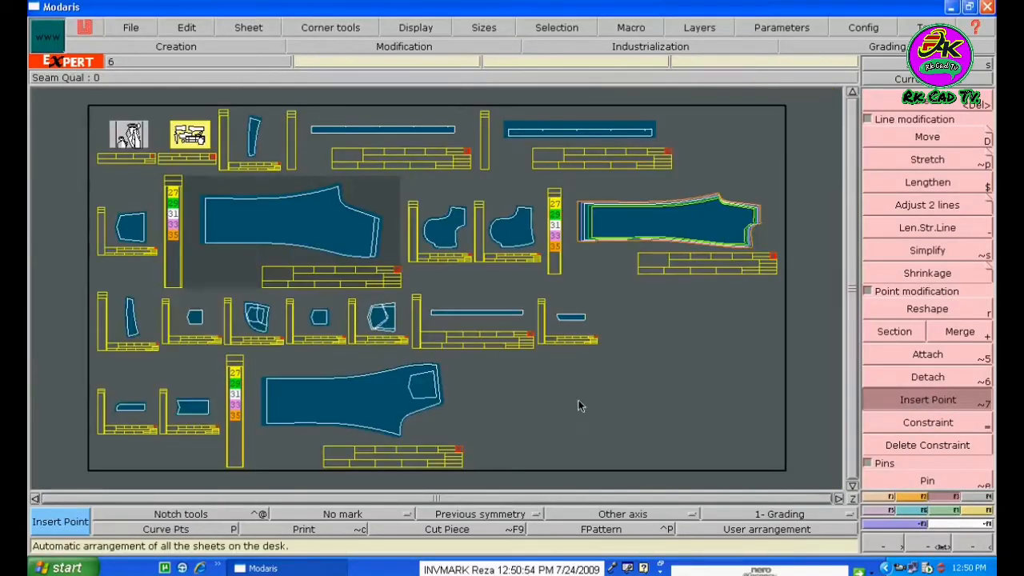
pyautogui.press('z')
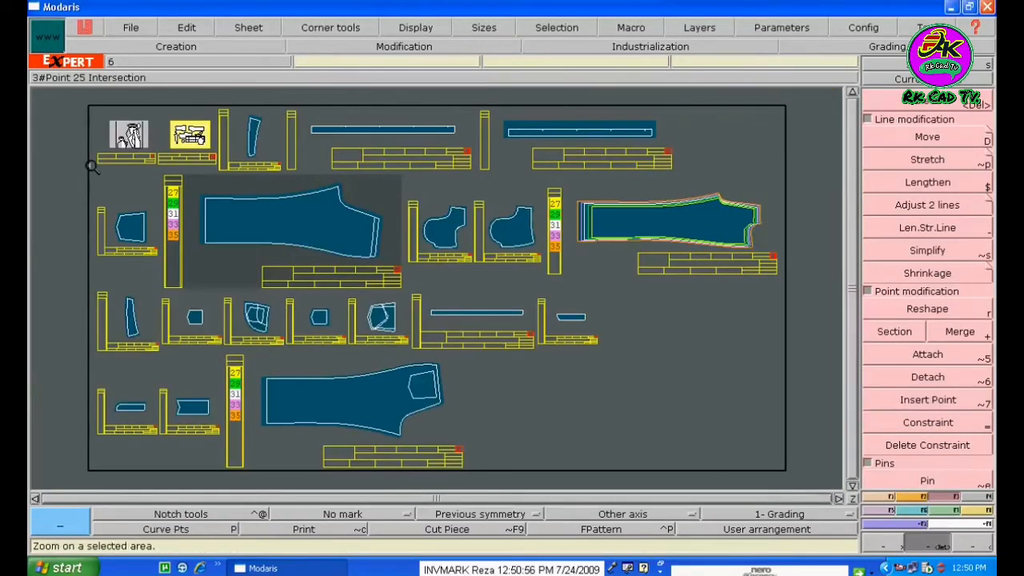
pyautogui.moveTo(90, 166); pyautogui.dragTo(392, 281)
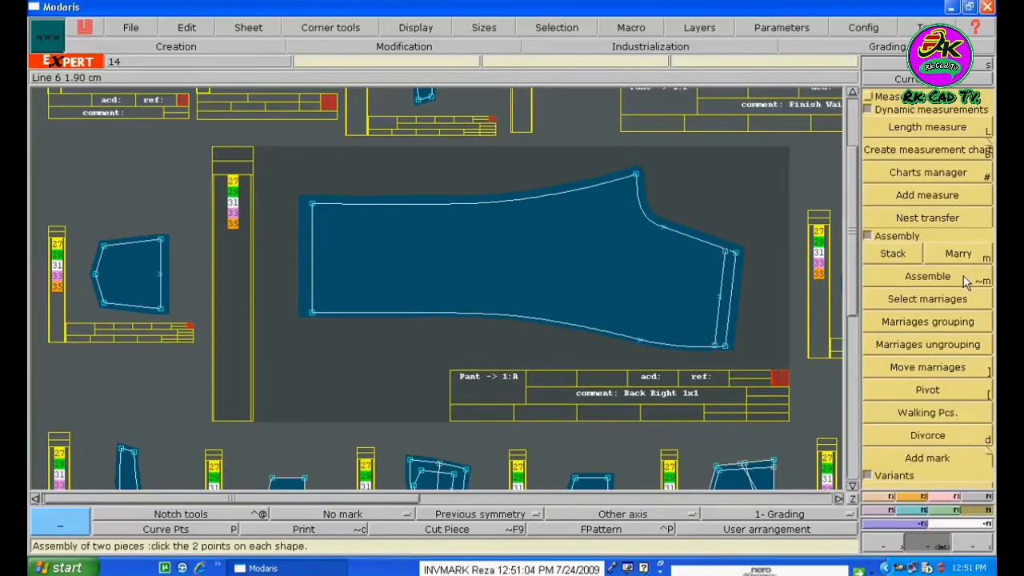
pyautogui.click(963, 253)
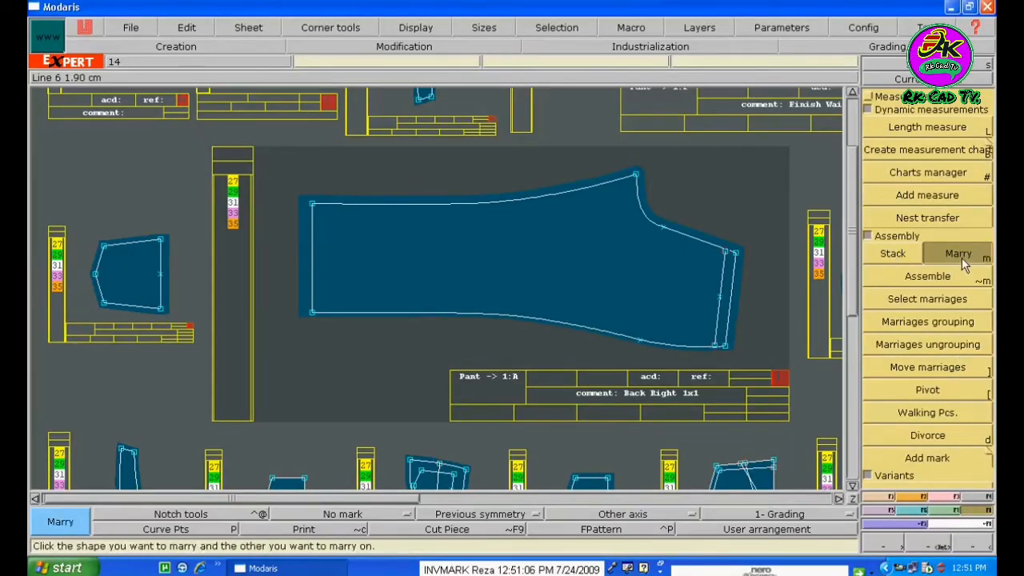
pyautogui.click(161, 275)
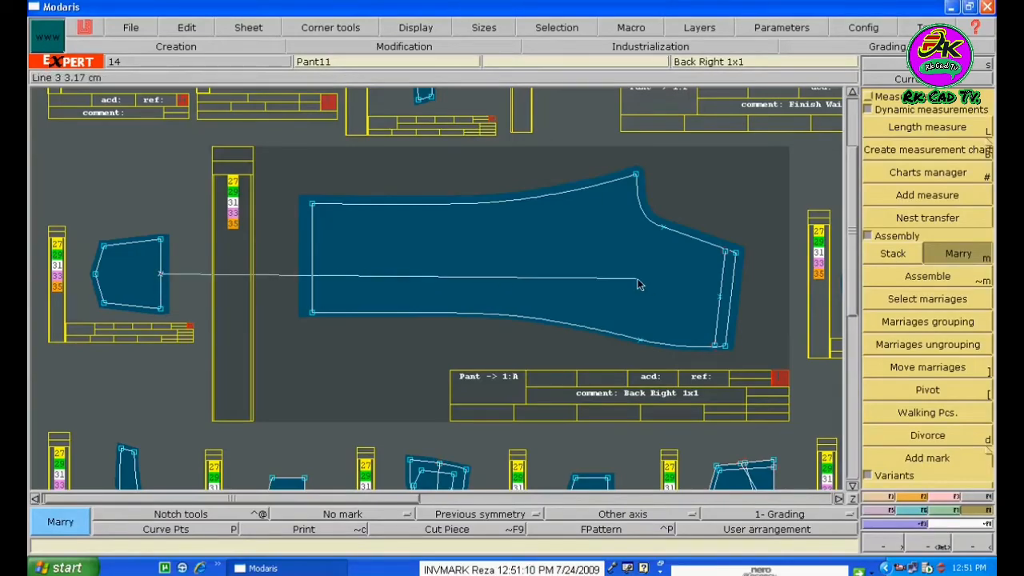
pyautogui.click(719, 302)
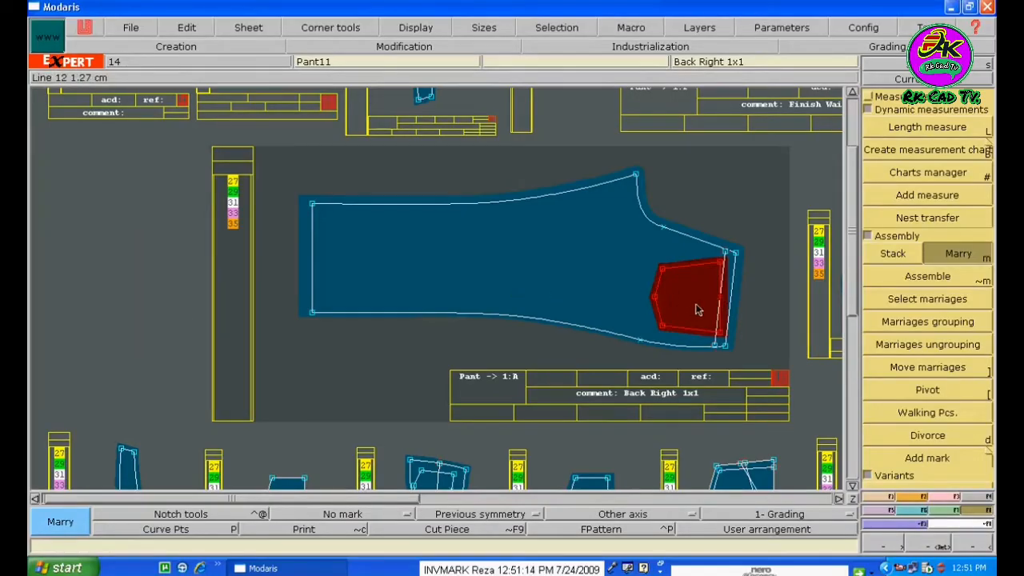
# Pivot the married pocket by about -7 degrees so its opening runs along the parallel line
pyautogui.press('z')
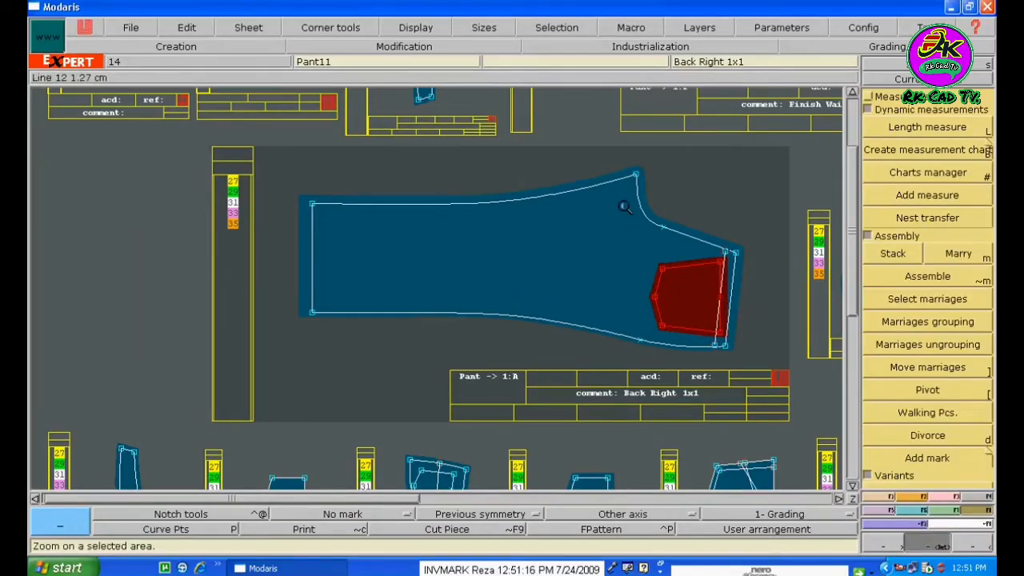
pyautogui.moveTo(580, 186); pyautogui.dragTo(760, 389)
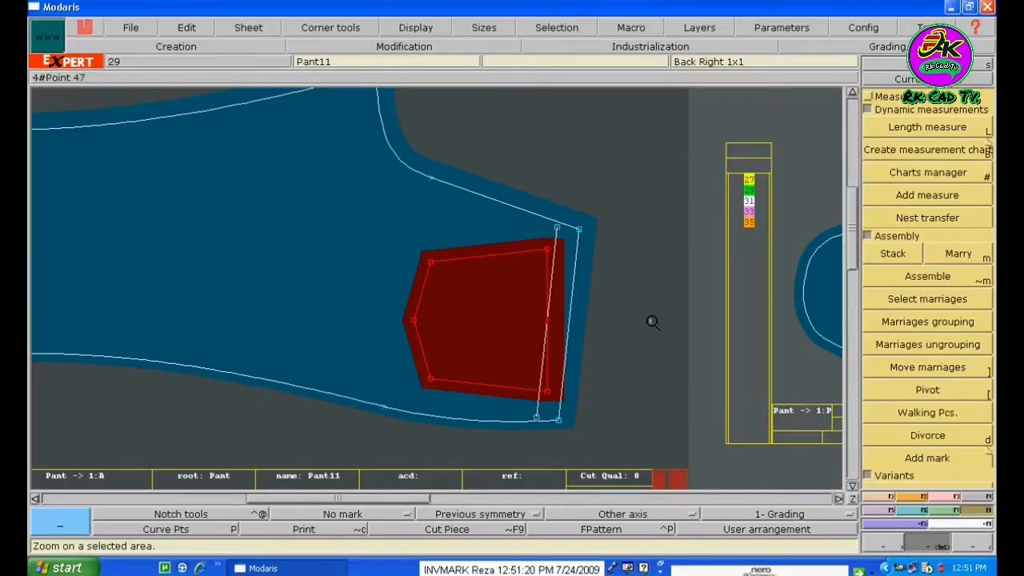
pyautogui.click(931, 389)
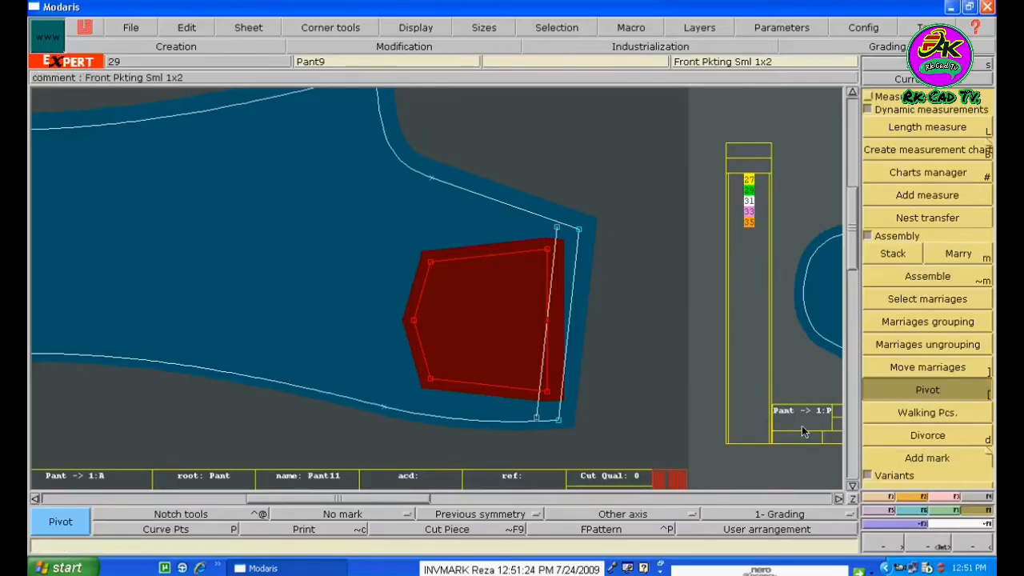
pyautogui.click(459, 352)
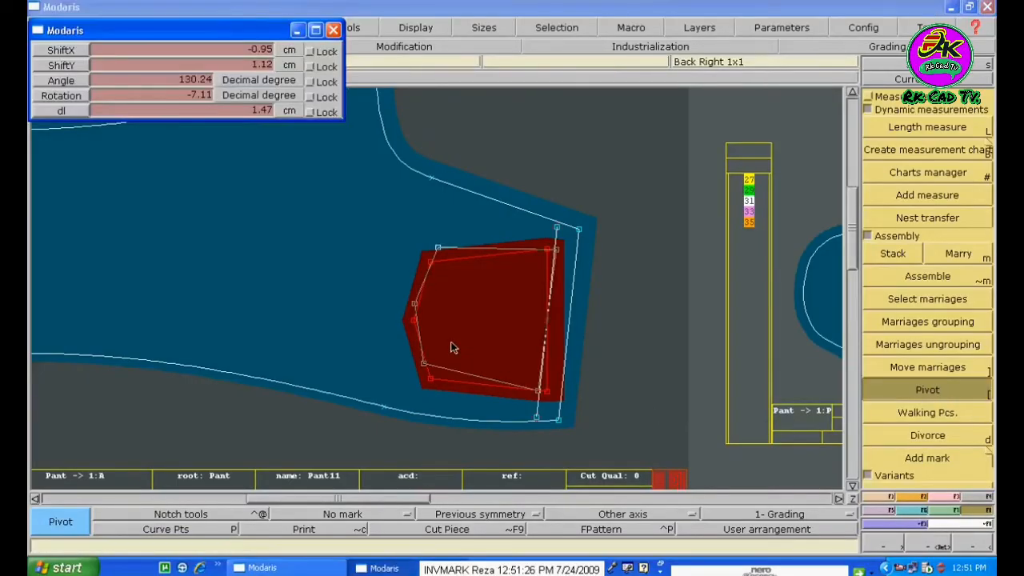
pyautogui.click(452, 347)
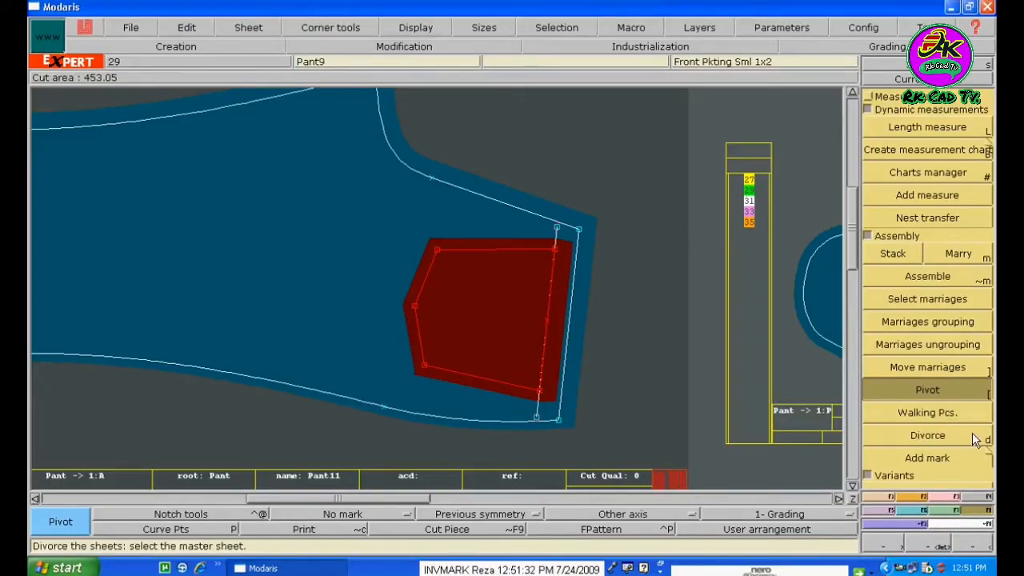
# Shift the married pocket horizontally until its opening edge lies on the parallel line below the waist
pyautogui.click(927, 366)
pyautogui.click(501, 299)
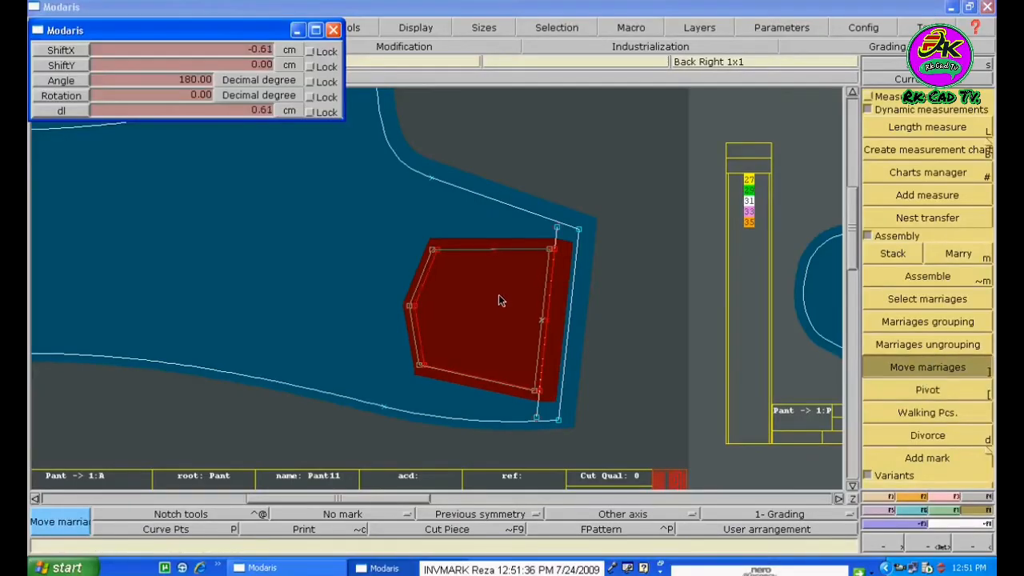
pyautogui.click(496, 297)
pyautogui.click(488, 296)
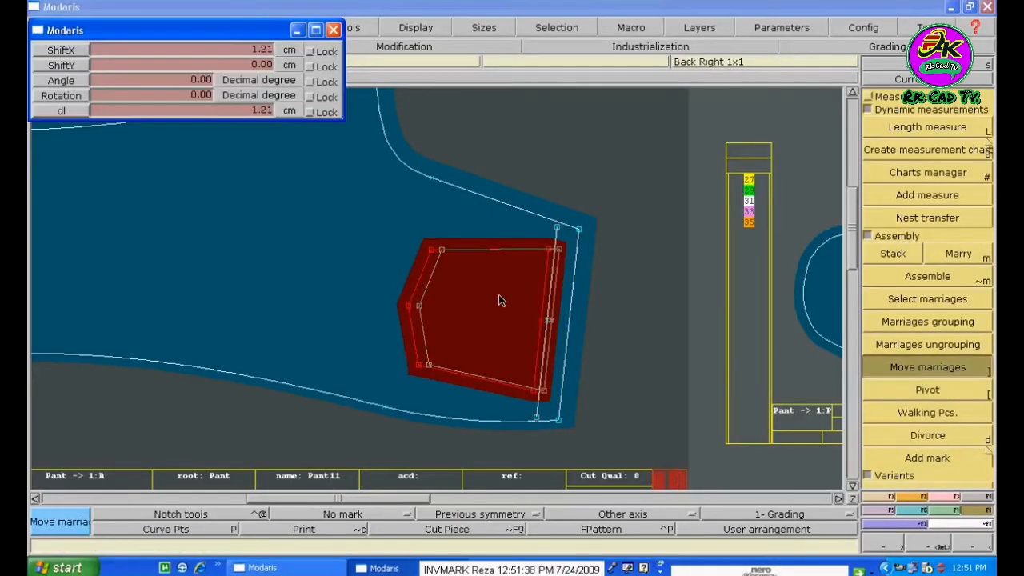
pyautogui.click(498, 296)
pyautogui.click(518, 297)
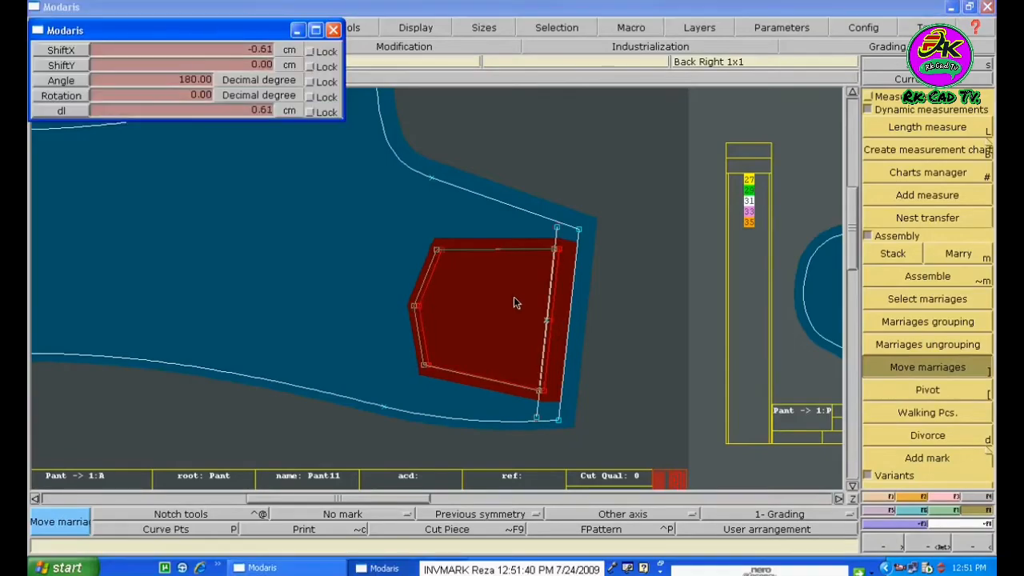
pyautogui.click(514, 301)
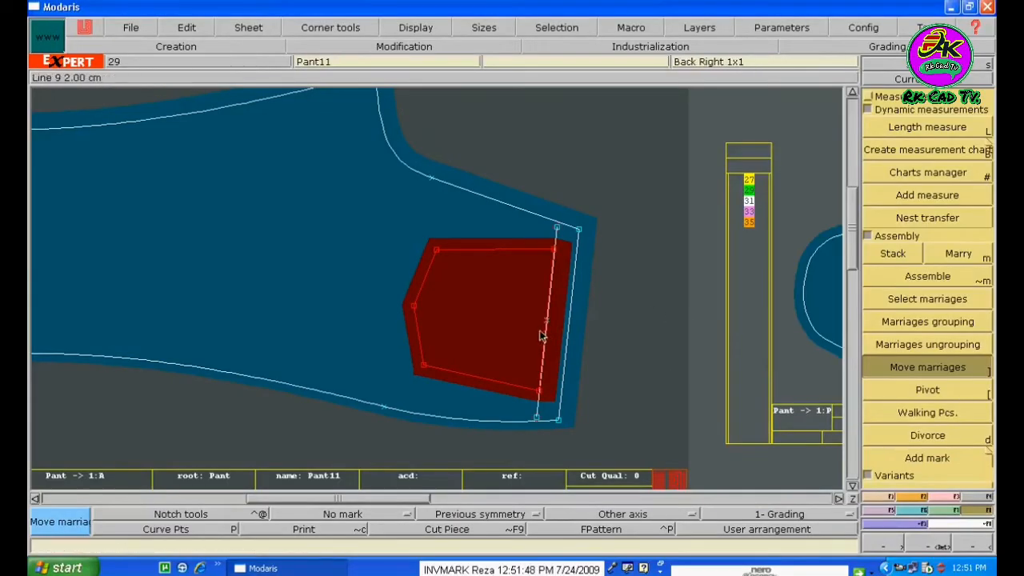
# Delete the parallel guide line below the waist of the Back Right piece
pyautogui.press('Home')
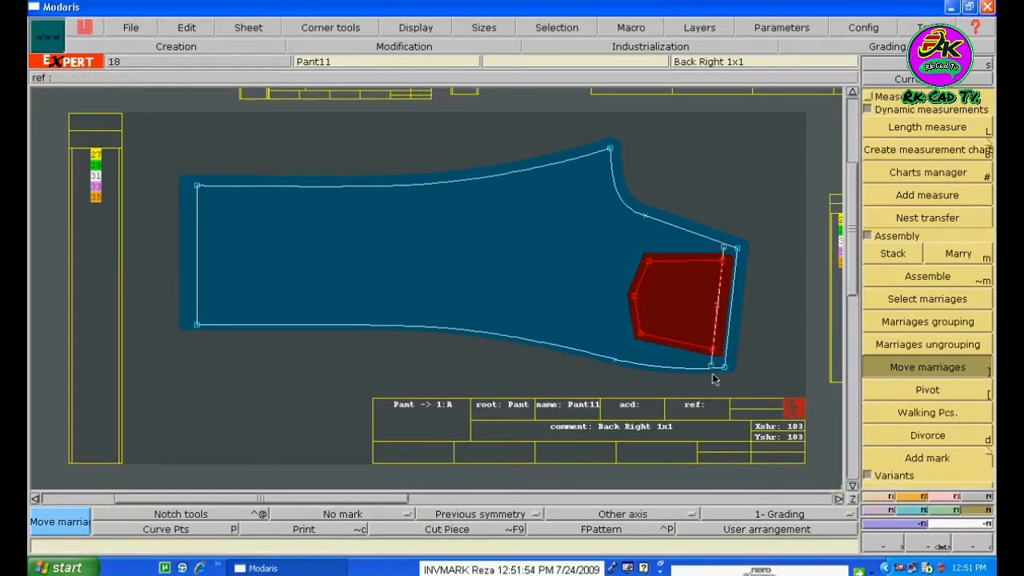
pyautogui.press('Delete')
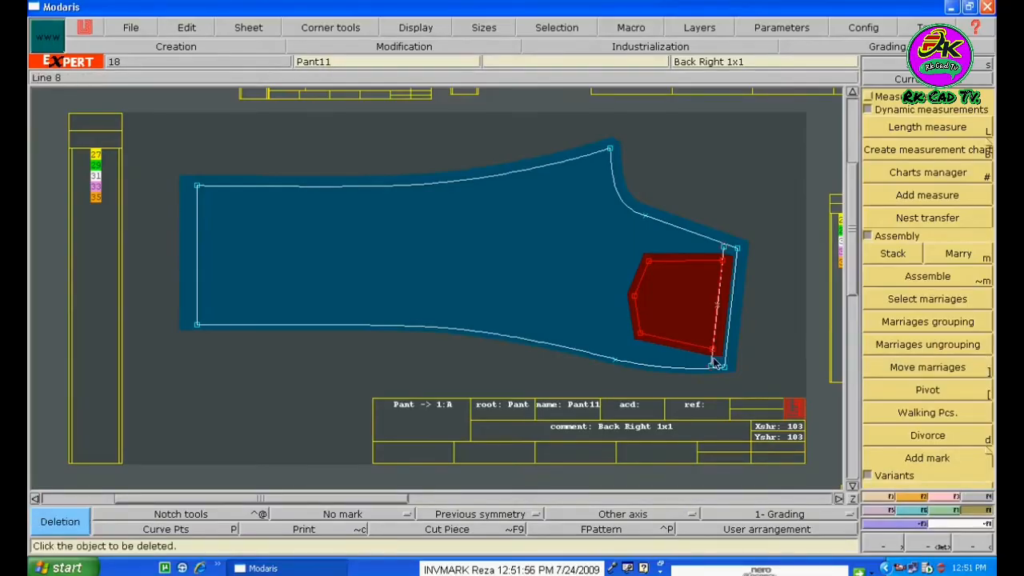
pyautogui.click(711, 364)
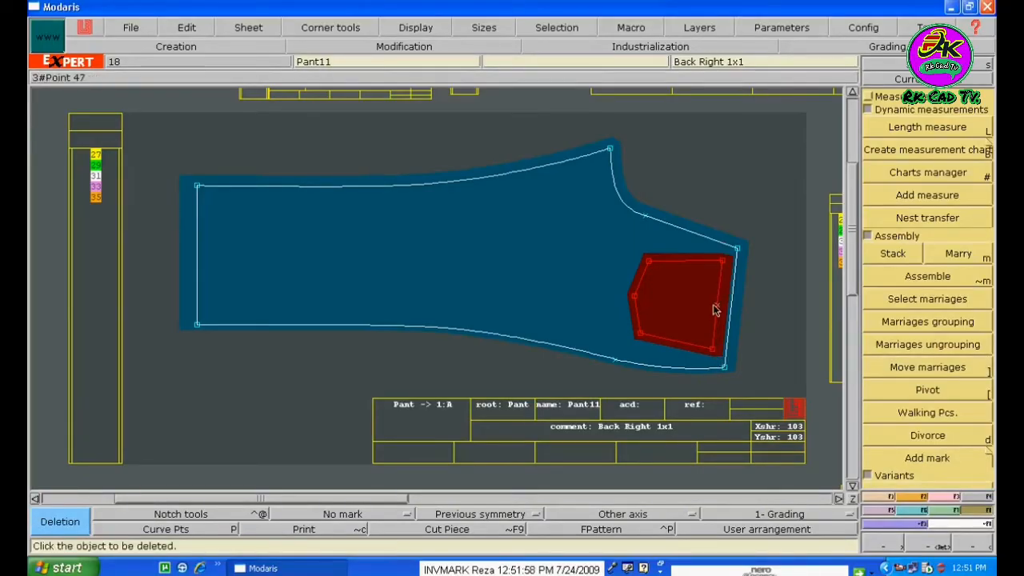
# Extract a new seam piece from Back Right that includes the married pocket's outline, and bring up its sheet
pyautogui.press('F7')
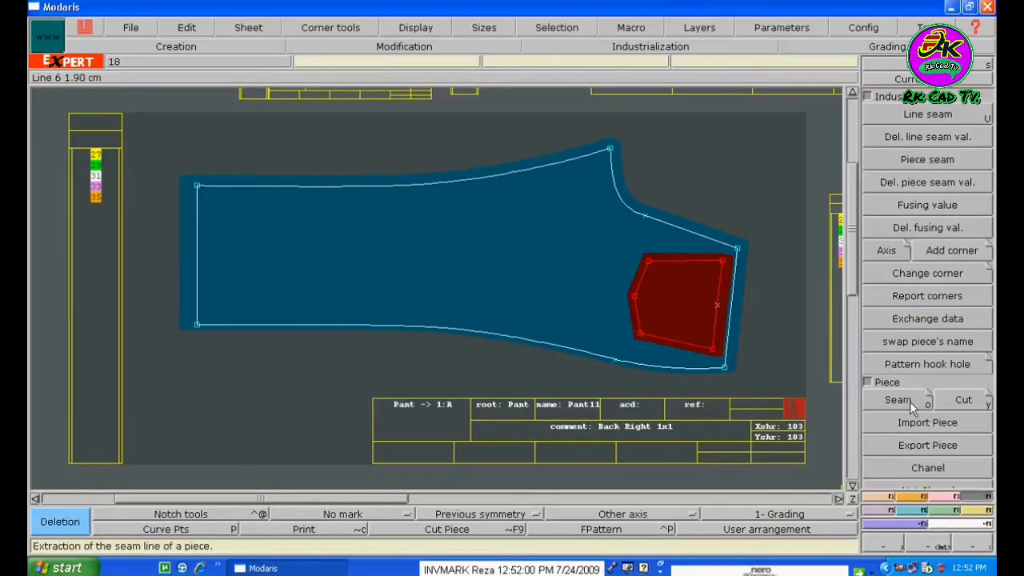
pyautogui.click(896, 400)
pyautogui.click(557, 222)
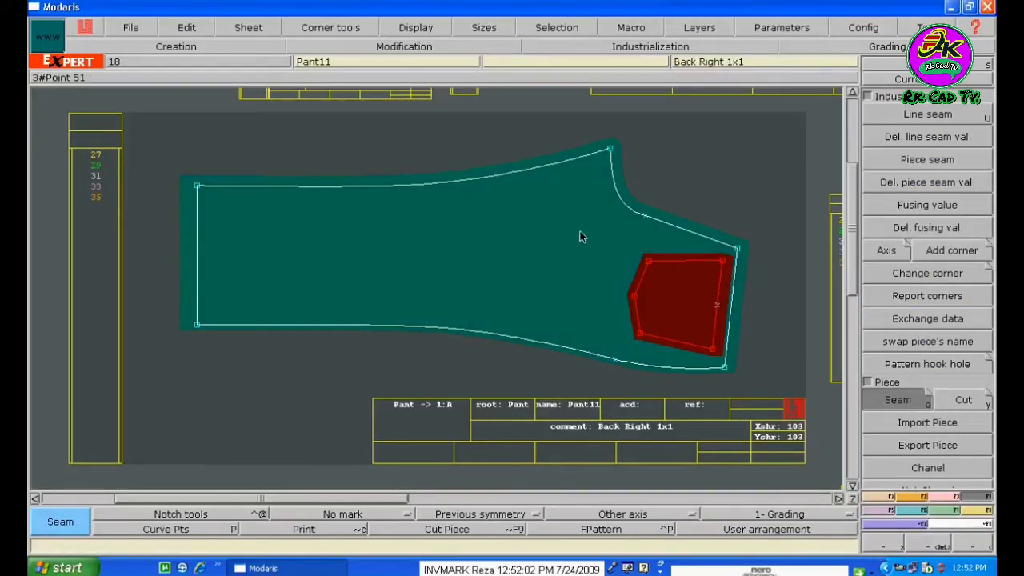
pyautogui.moveTo(563, 219); pyautogui.dragTo(789, 392)
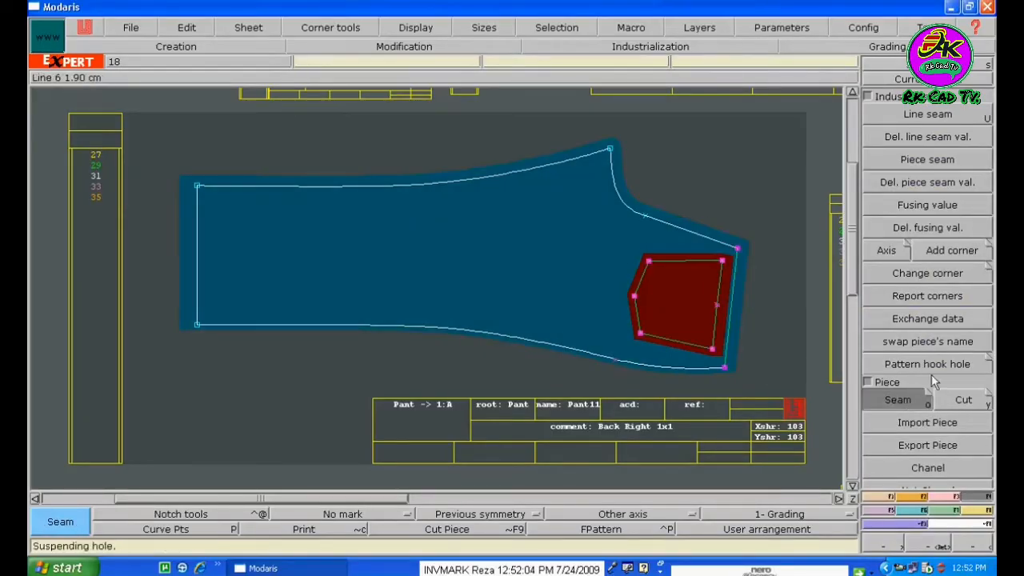
pyautogui.click(318, 250)
pyautogui.click(698, 304)
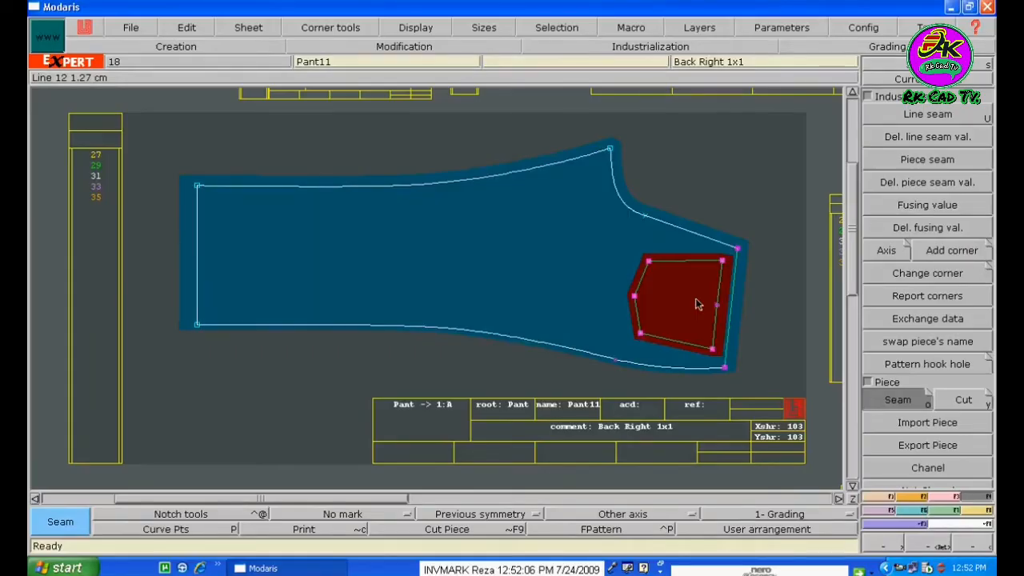
pyautogui.press('pagedown')
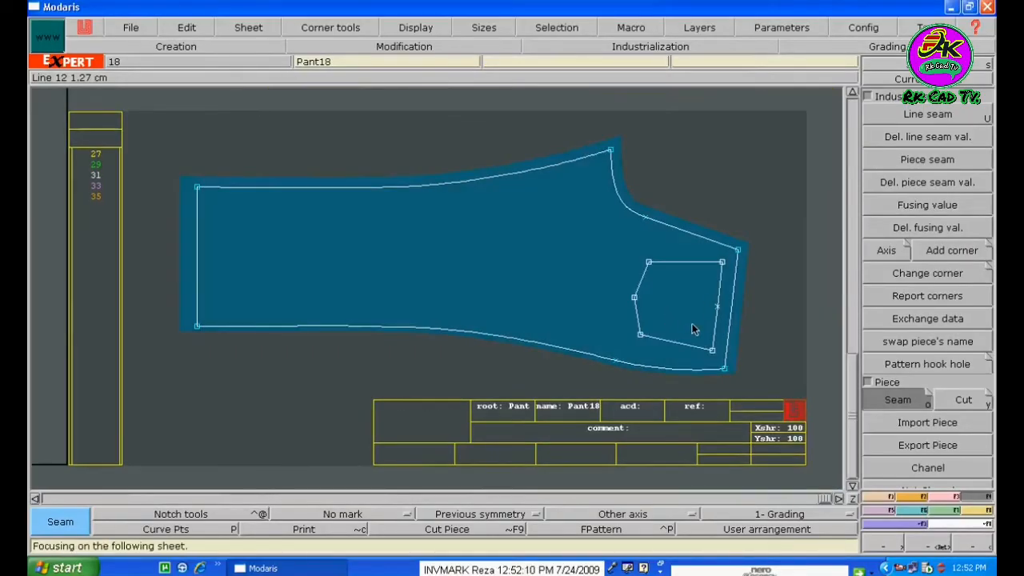
# Divorce the married back pocket from the Back Right piece and rearrange all sheets on the desk
pyautogui.click(972, 510)
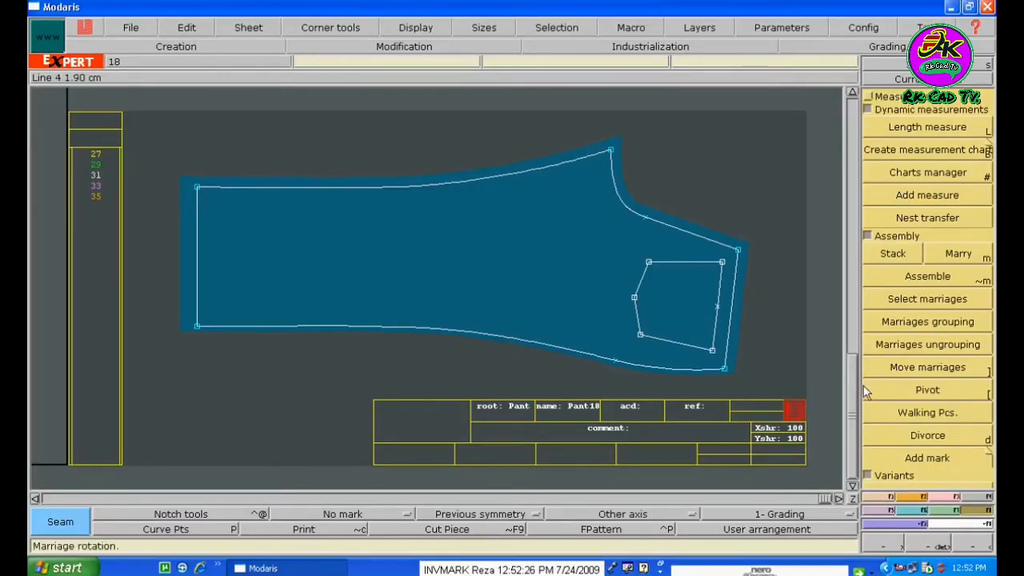
pyautogui.click(710, 359)
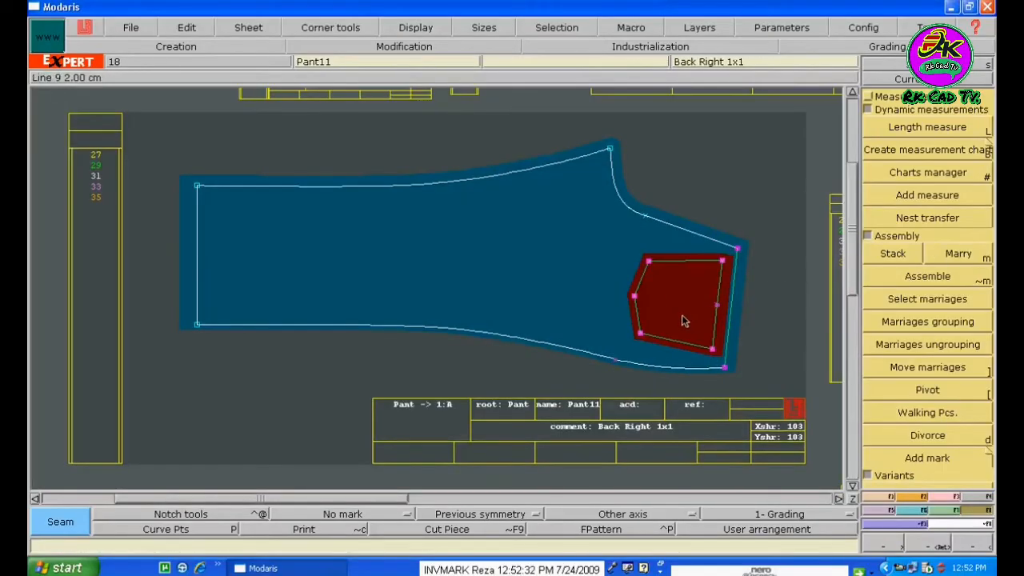
pyautogui.click(930, 437)
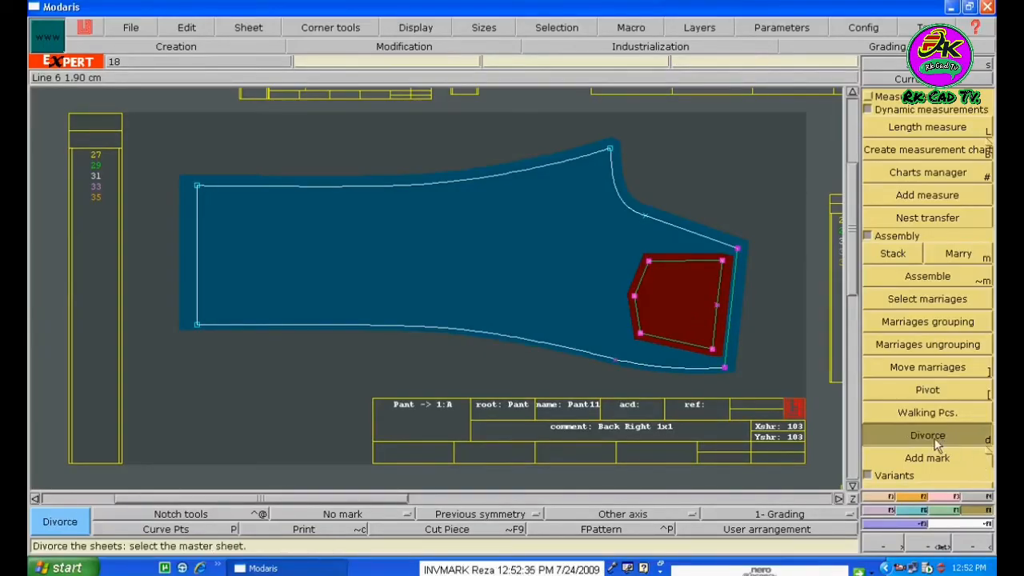
pyautogui.click(674, 303)
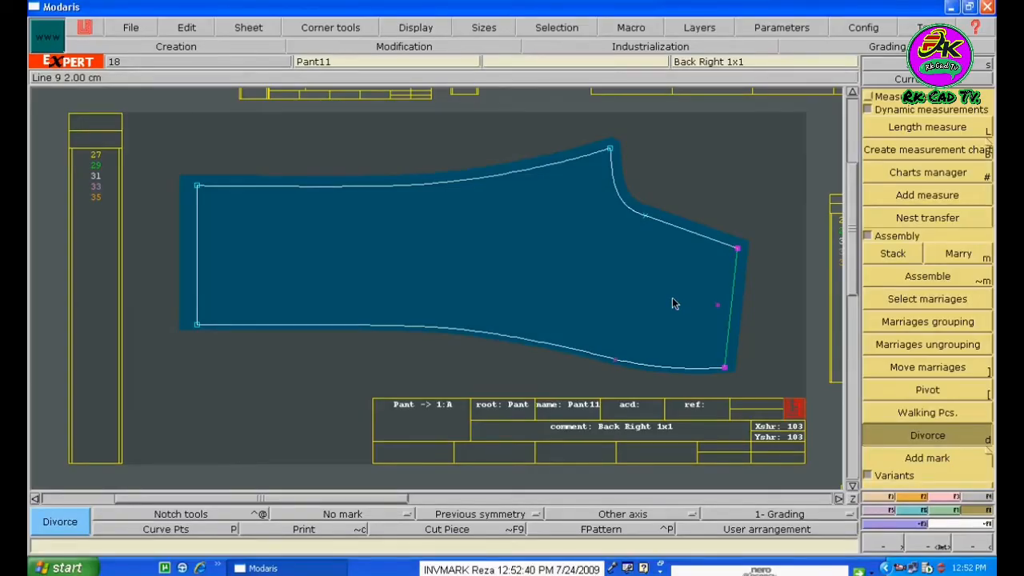
pyautogui.press('j')
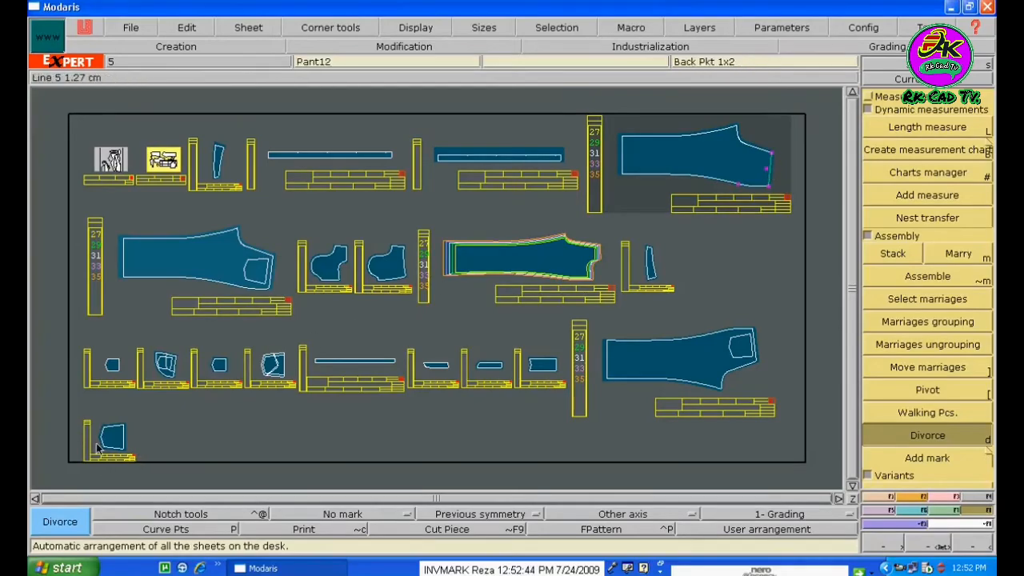
# Measure the seam length along the inseam of the Back Right piece
pyautogui.click(870, 435)
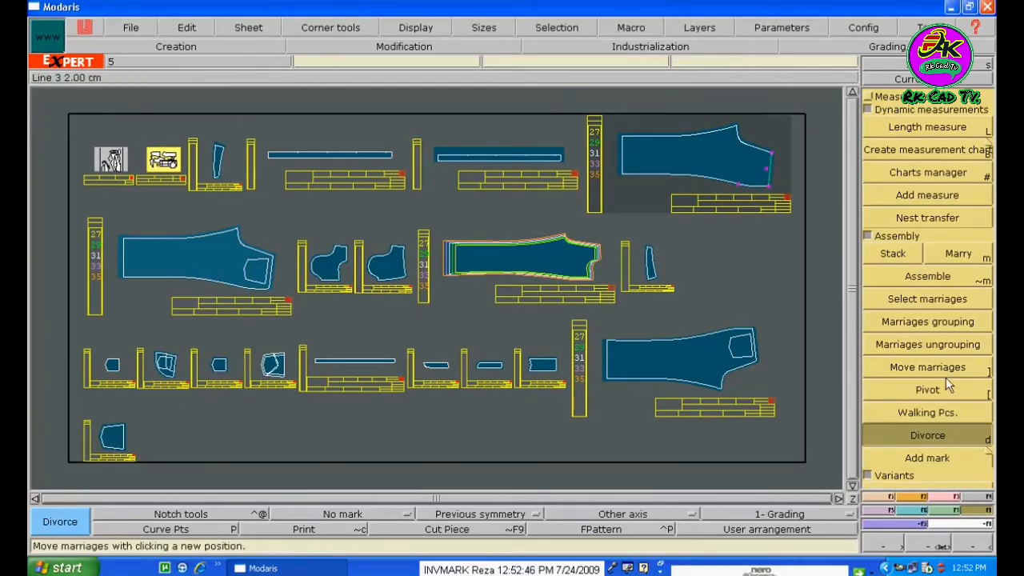
pyautogui.click(869, 97)
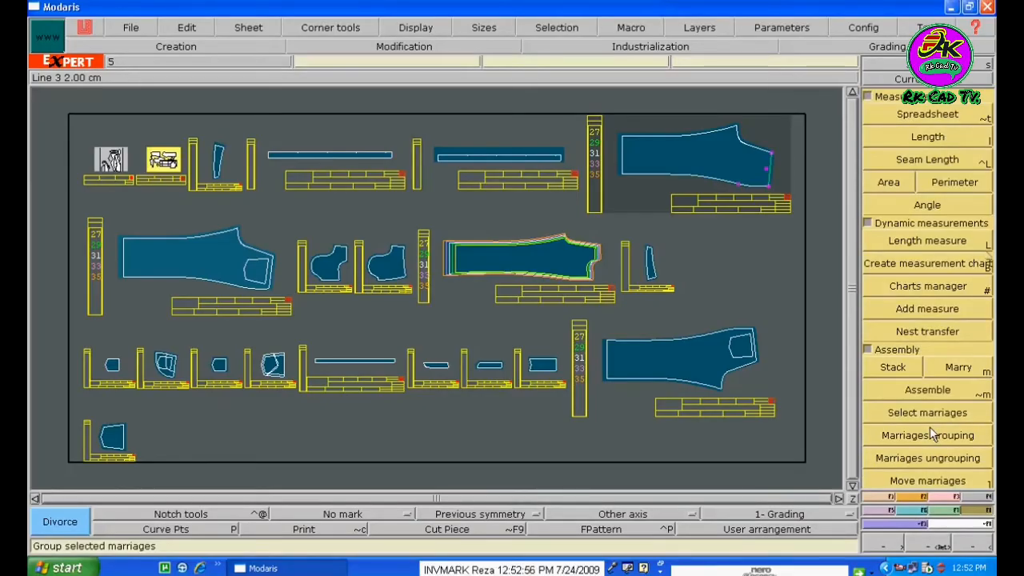
pyautogui.click(914, 159)
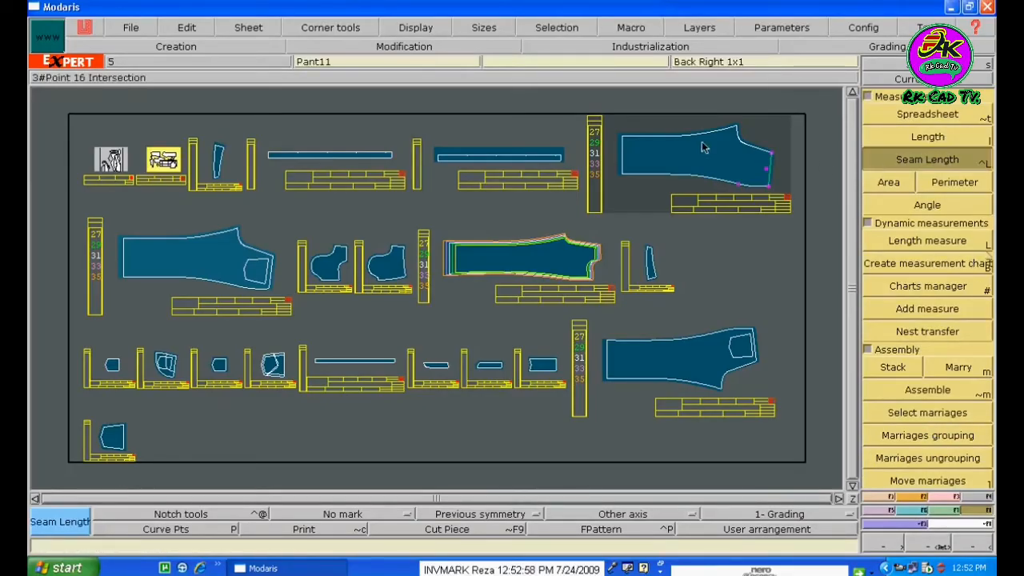
pyautogui.click(682, 134)
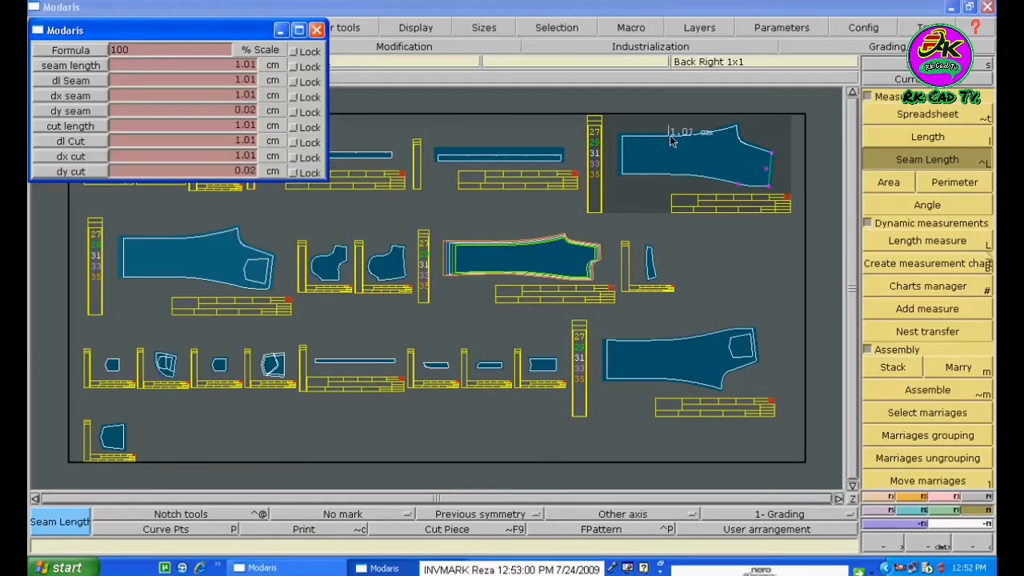
pyautogui.click(736, 128)
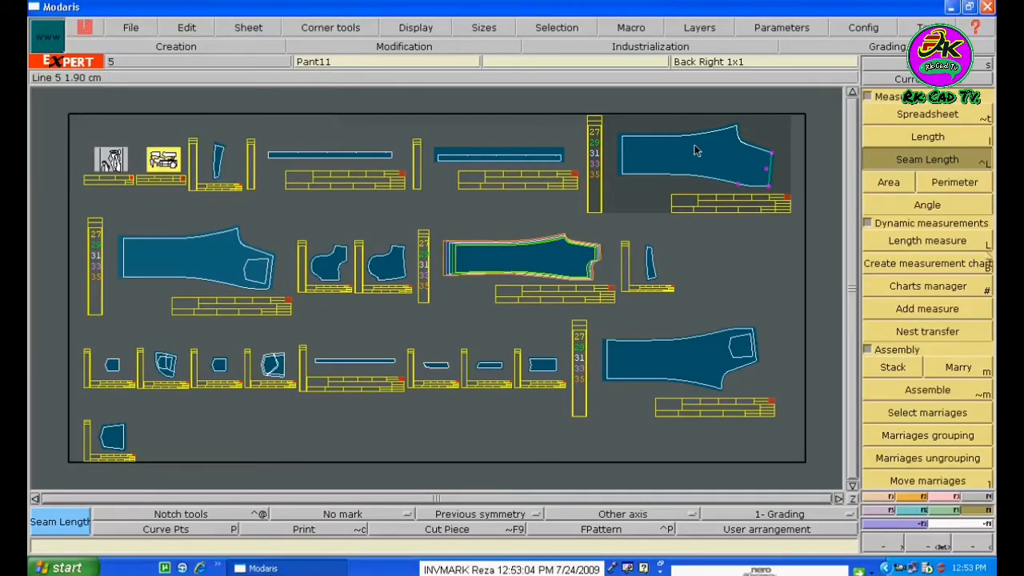
# Bring up the Back Right sheet and add dynamic length measures along its seat seam and its inseam
pyautogui.press('Home')
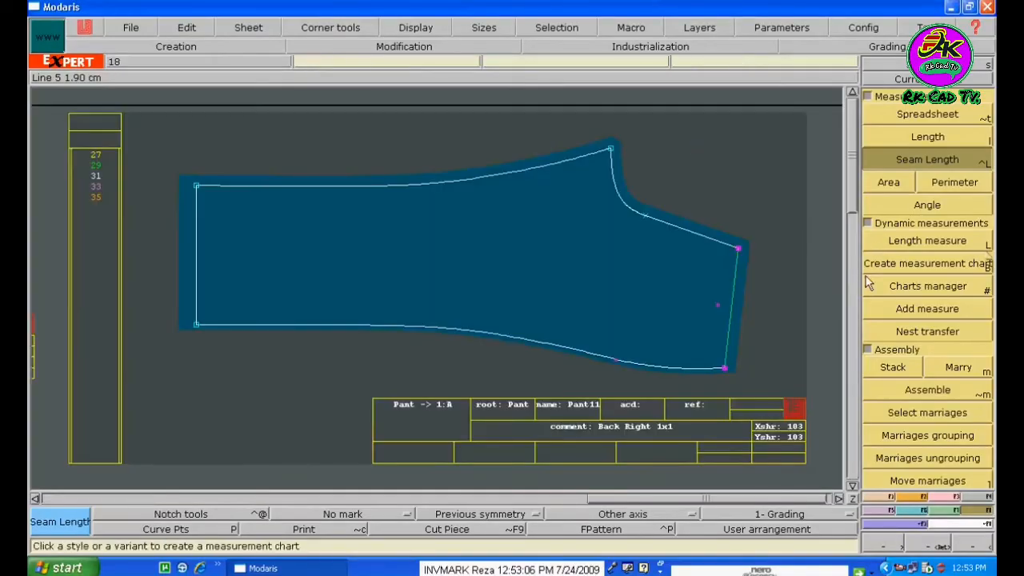
pyautogui.click(957, 240)
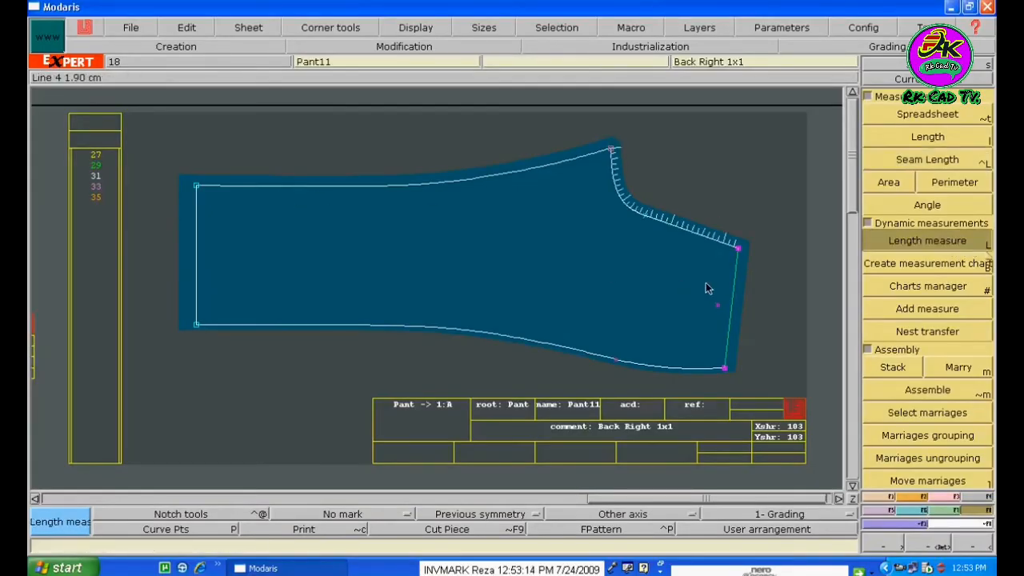
pyautogui.click(760, 230)
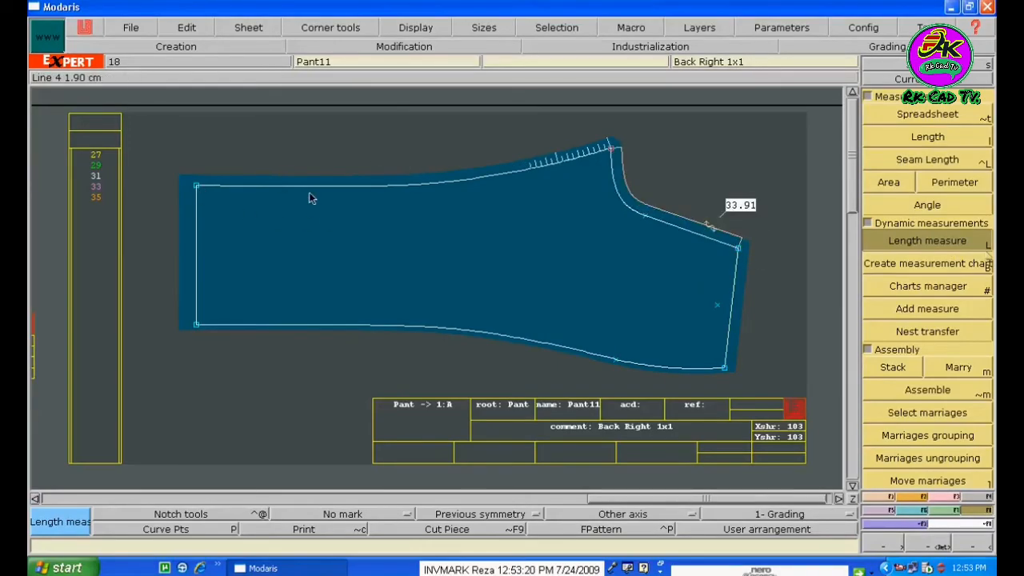
pyautogui.click(171, 194)
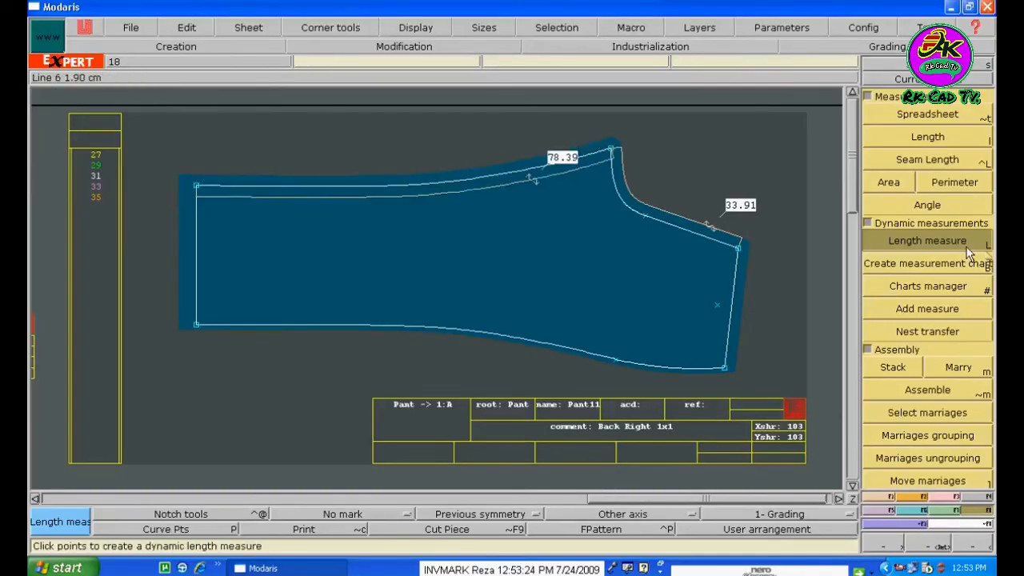
# Add dynamic length measures along the hem, outseam and waist edges of the Back Right piece
pyautogui.click(197, 187)
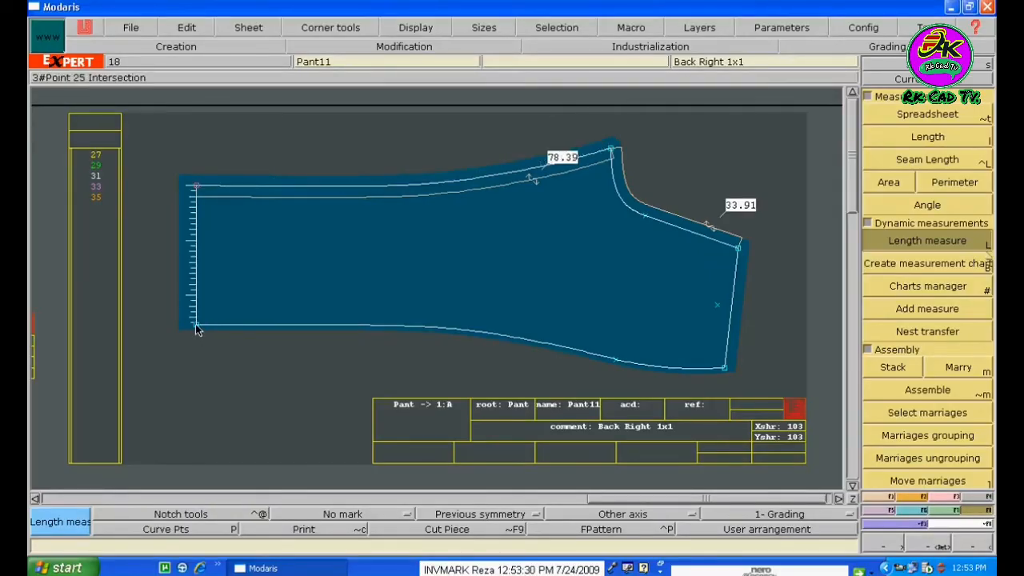
pyautogui.click(195, 326)
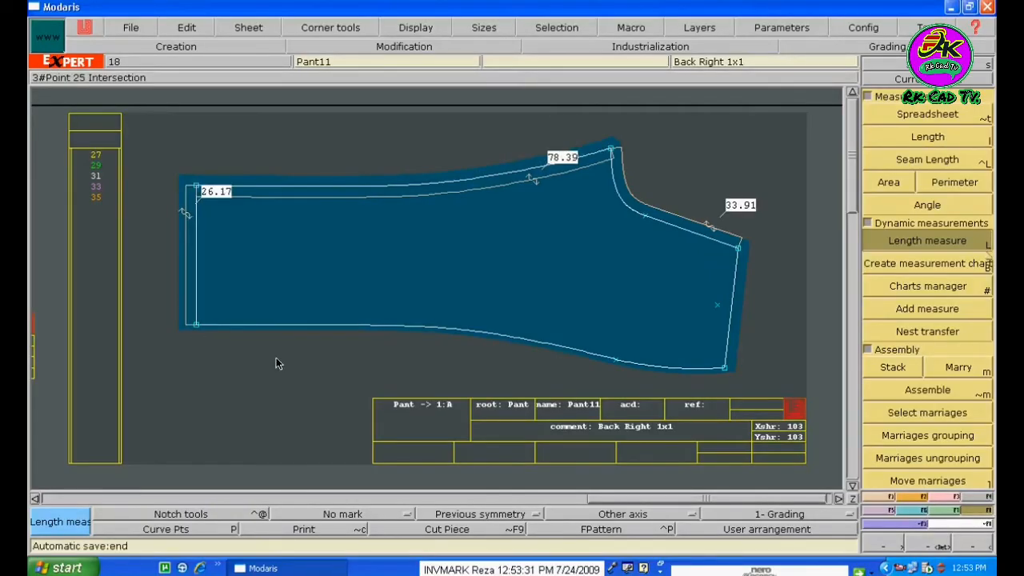
pyautogui.click(196, 323)
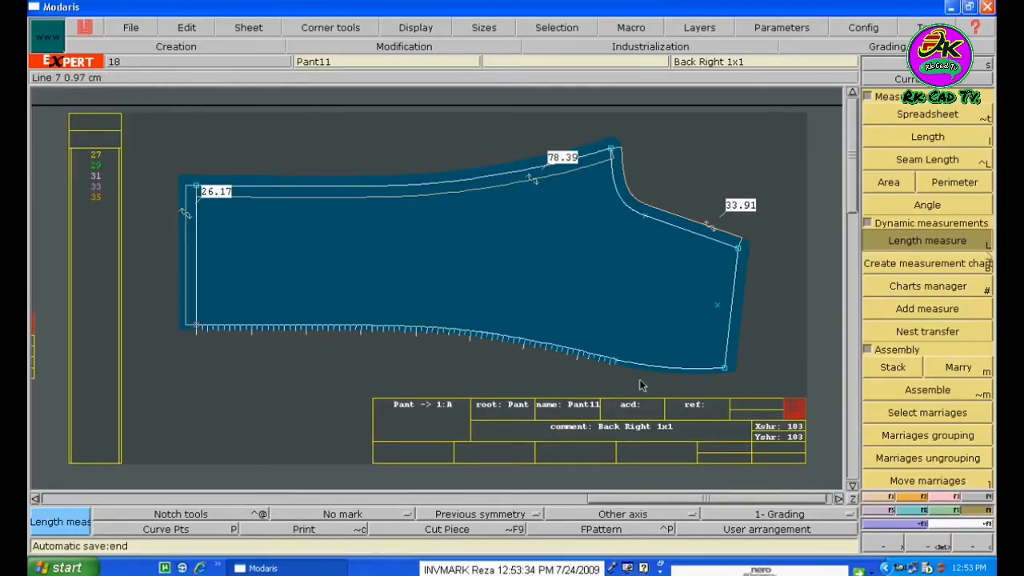
pyautogui.click(748, 388)
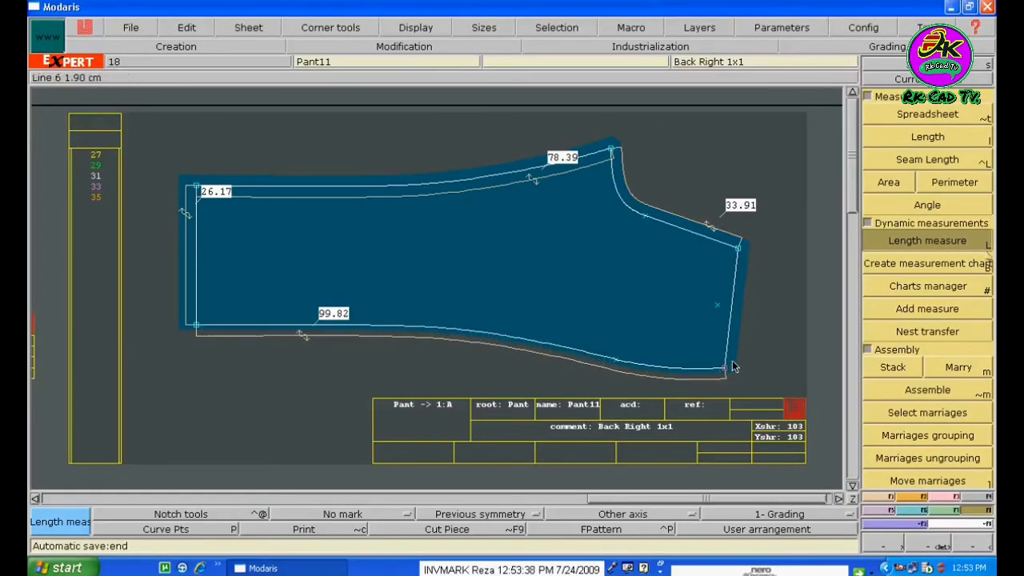
pyautogui.click(748, 240)
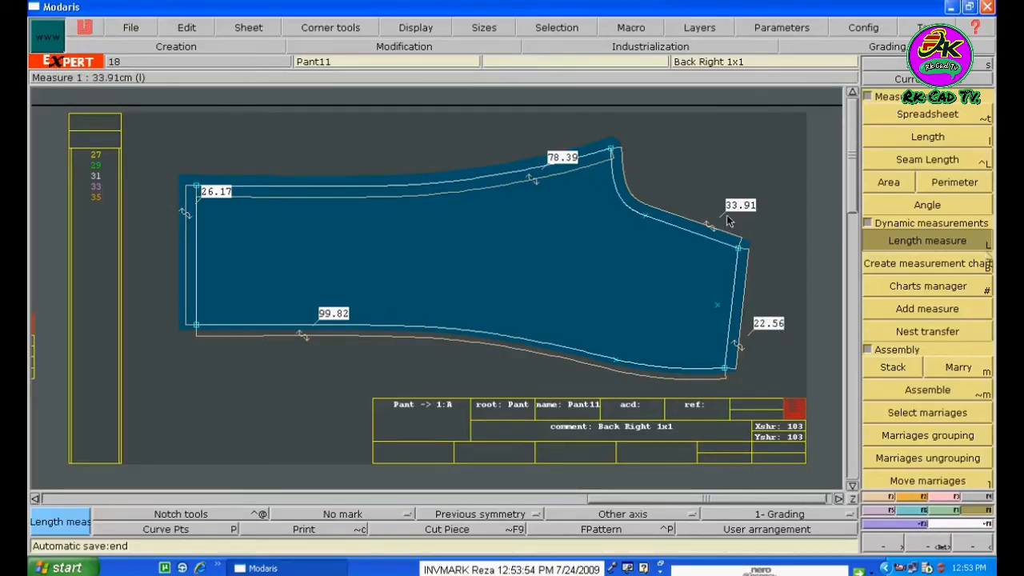
pyautogui.click(935, 243)
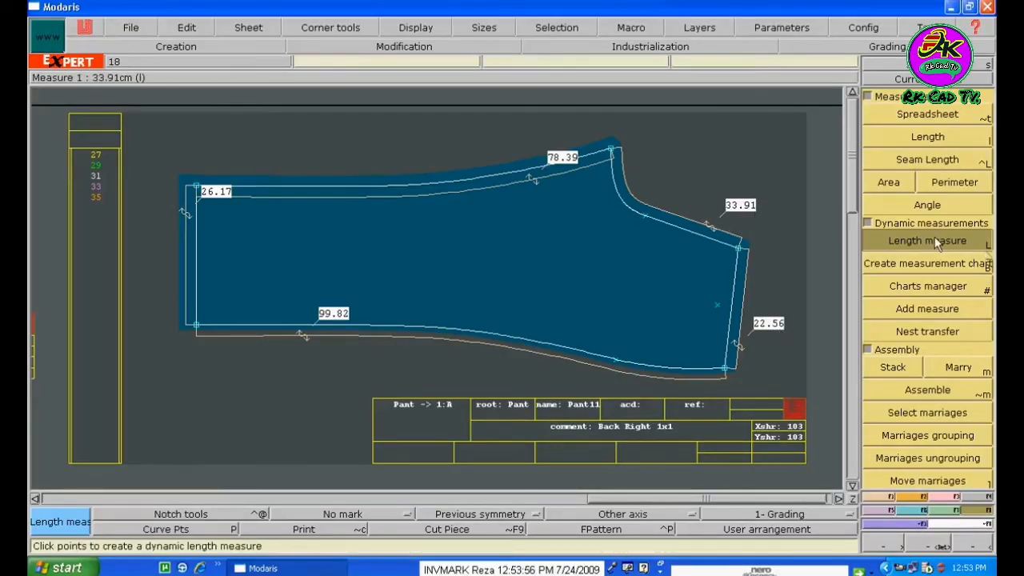